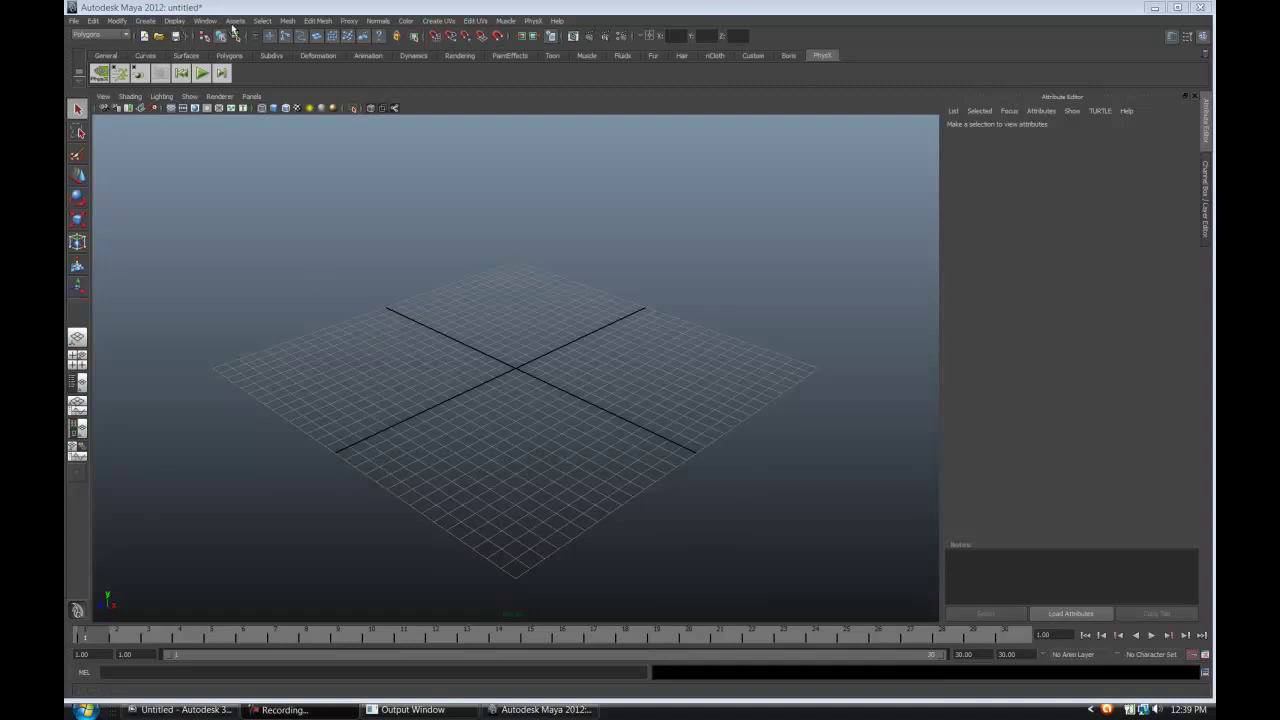
Create a polygon sphere centred on the grid's origin.
{"action": "left_click", "coordinate": [146, 20]}
{"action": "mouse_move", "coordinate": [178, 52]}
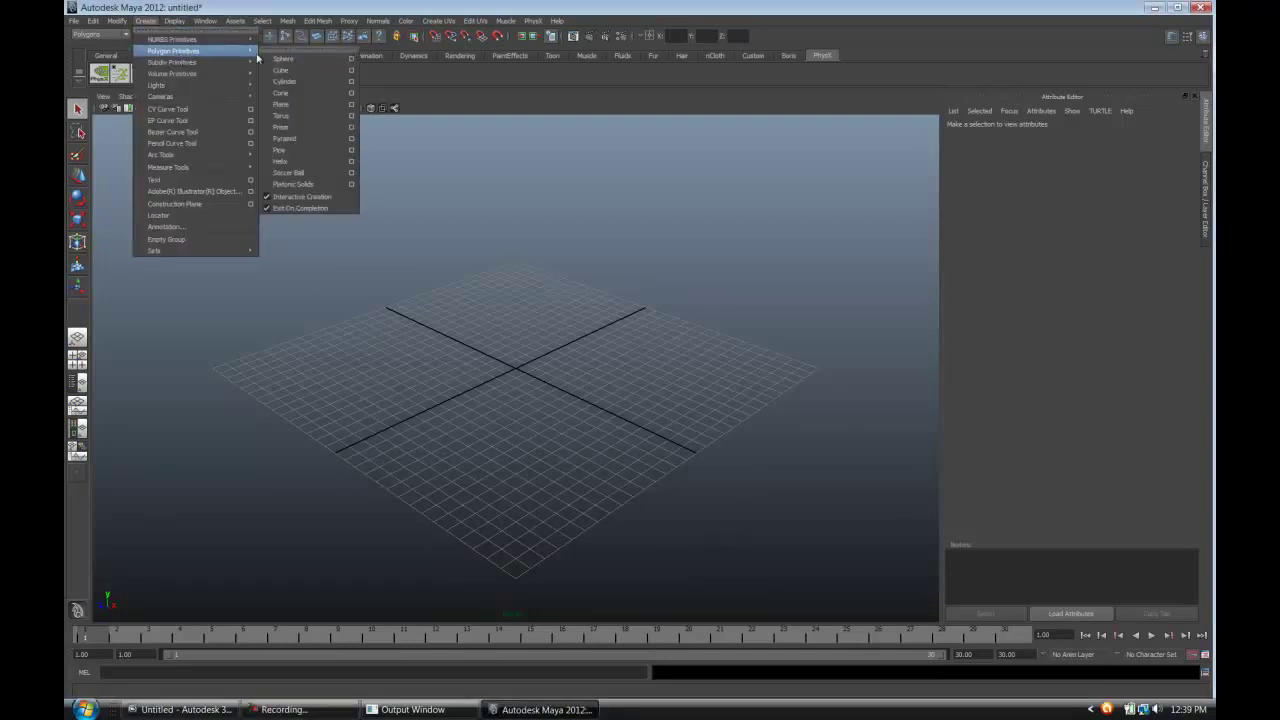
{"action": "left_click", "coordinate": [280, 59]}
{"action": "left_click_drag", "start_coordinate": [518, 372], "coordinate": [545, 393]}
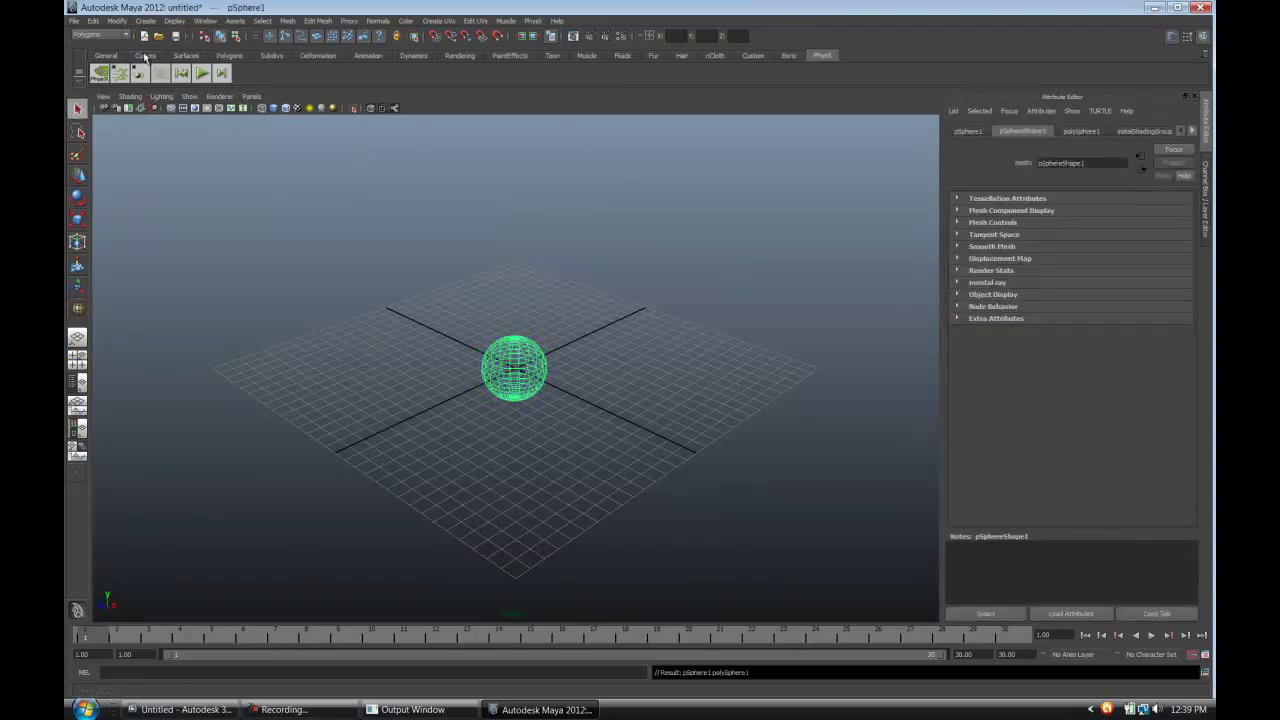
Create a thin polygon box extending beyond the whole grid, and display the scene smooth shaded.
{"action": "left_click", "coordinate": [146, 20]}
{"action": "mouse_move", "coordinate": [162, 41]}
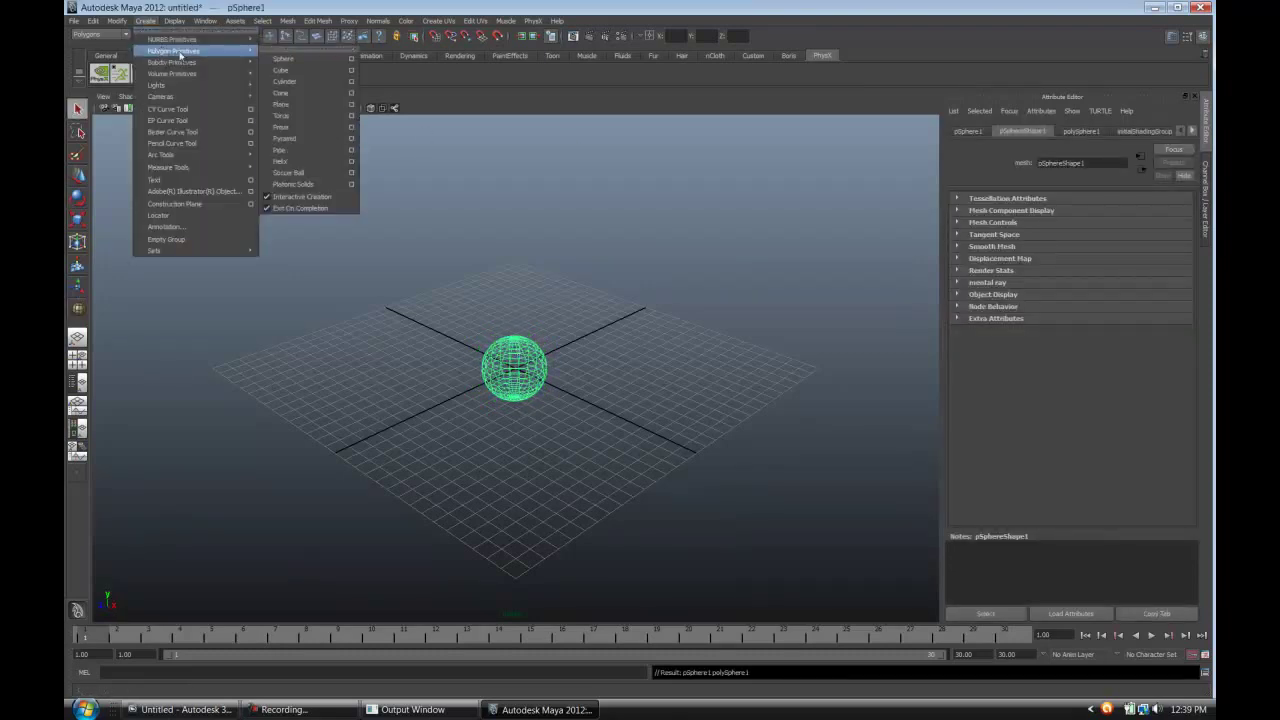
{"action": "mouse_move", "coordinate": [238, 51]}
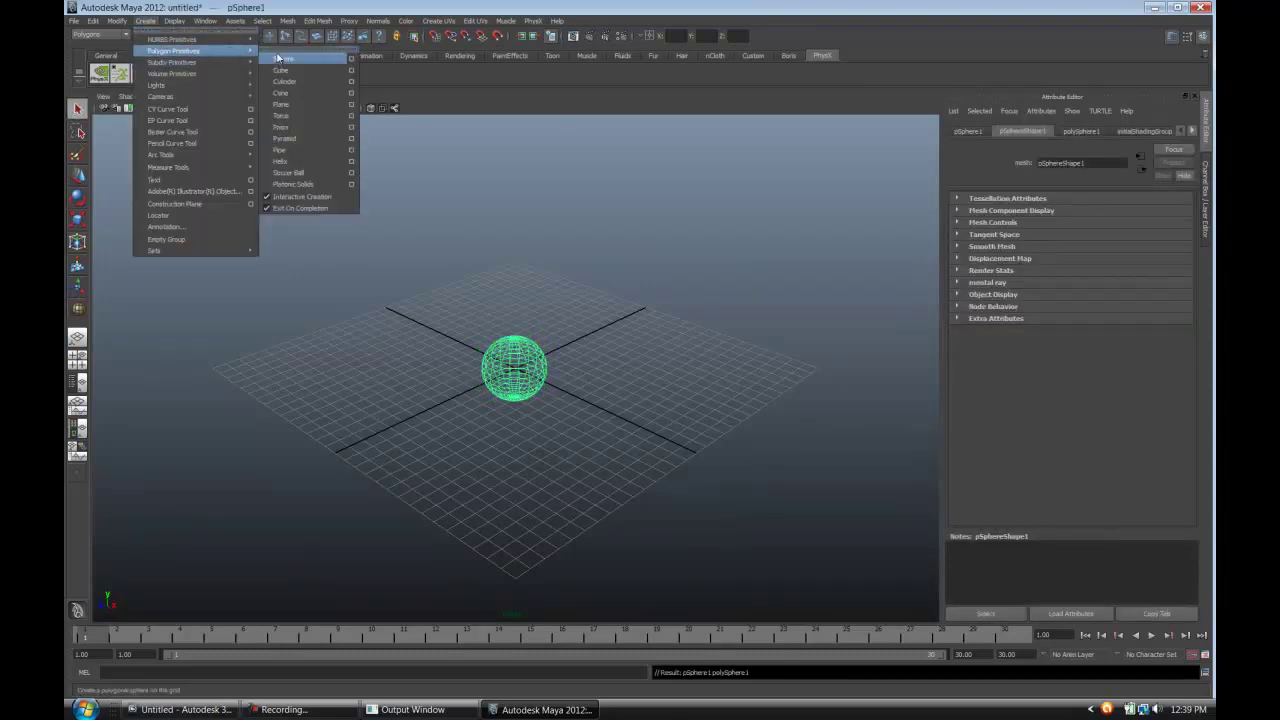
{"action": "left_click", "coordinate": [281, 81]}
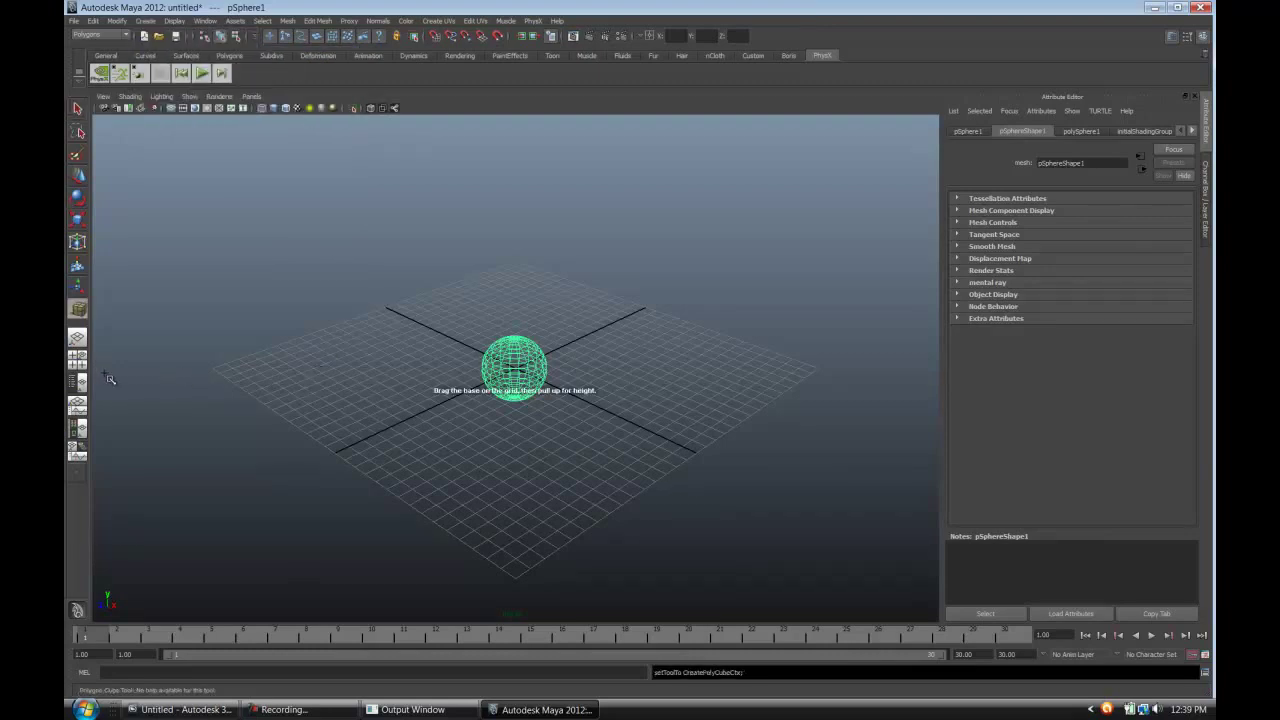
{"action": "mouse_move", "coordinate": [100, 372]}
{"action": "left_mouse_down"}
{"action": "mouse_move", "coordinate": [400, 600]}
{"action": "mouse_move", "coordinate": [717, 471]}
{"action": "mouse_move", "coordinate": [955, 335]}
{"action": "mouse_move", "coordinate": [930, 340]}
{"action": "mouse_move", "coordinate": [915, 430]}
{"action": "left_mouse_up"}
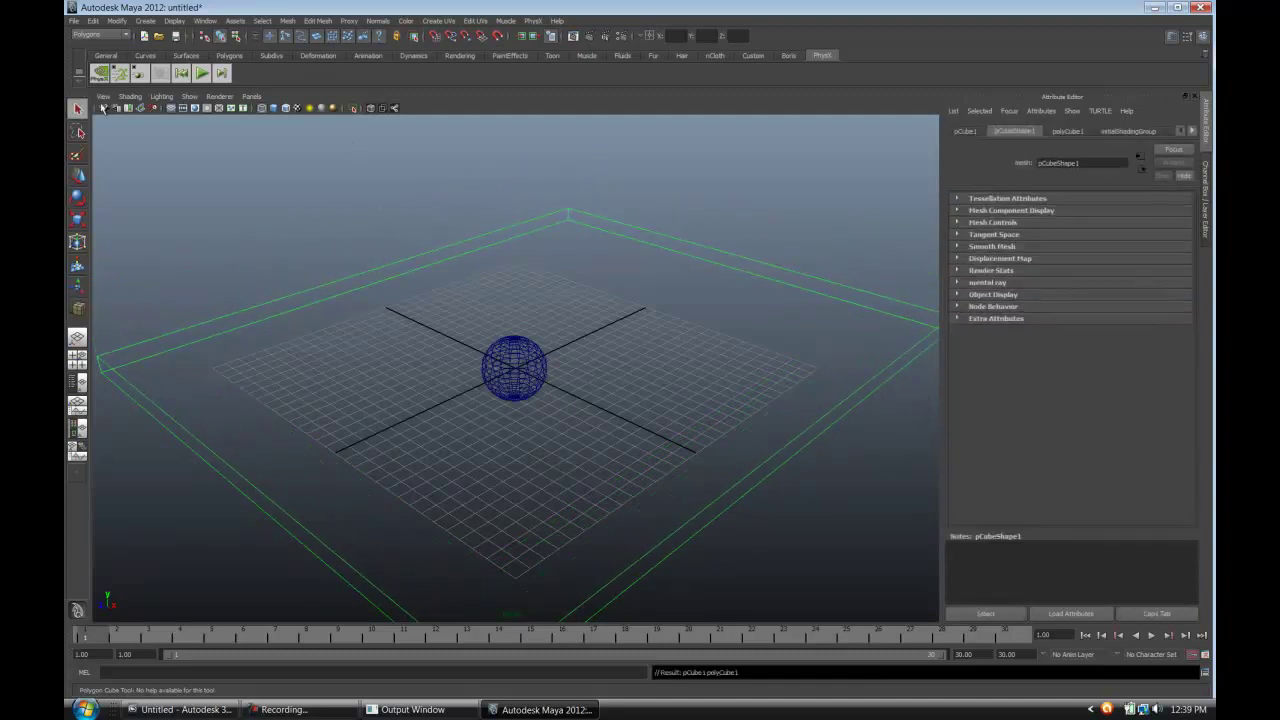
{"action": "left_click", "coordinate": [131, 96]}
{"action": "left_click", "coordinate": [140, 125]}
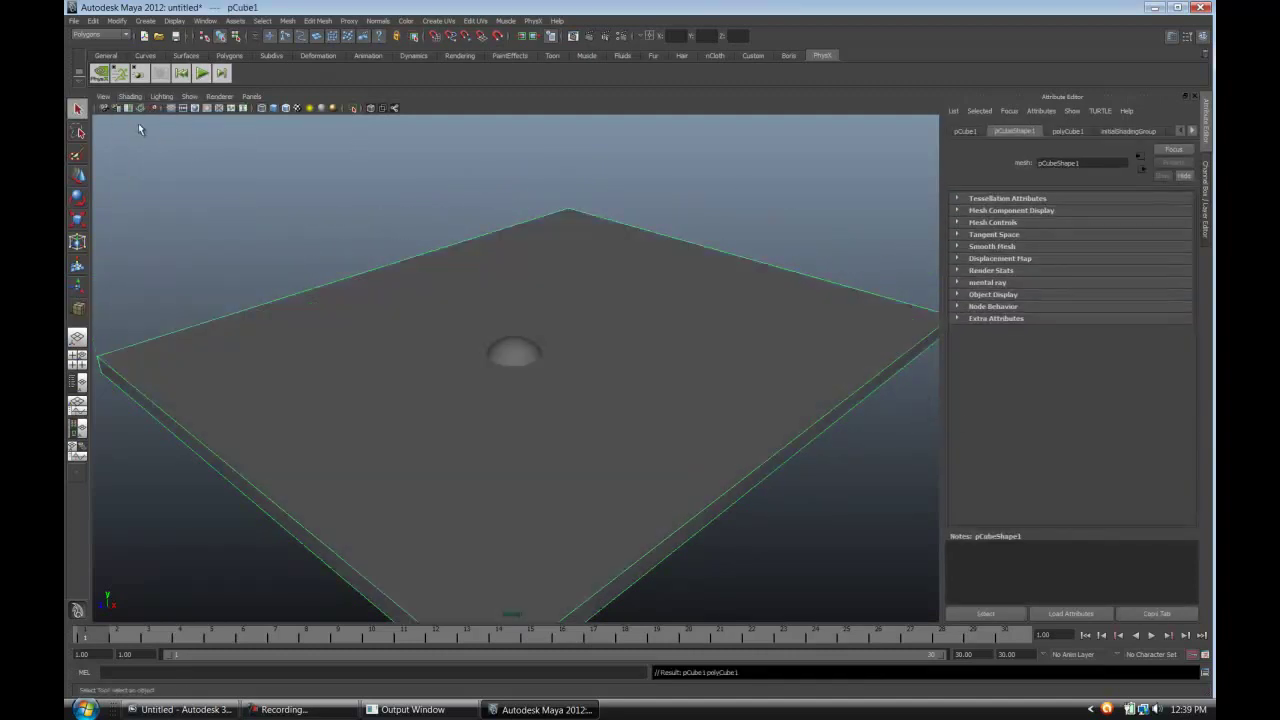
Raise the sphere well above the flat box, to about 37.5 units in Y.
{"action": "left_click", "coordinate": [518, 338]}
{"action": "key", "text": "w"}
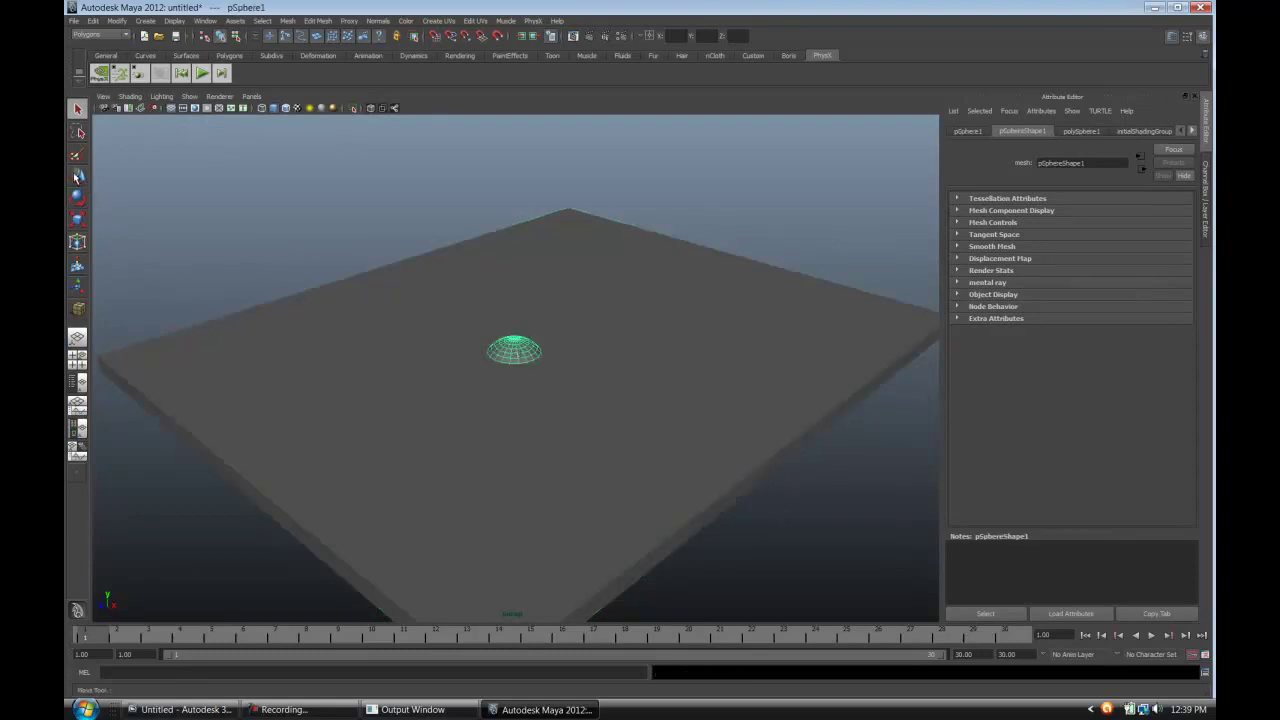
{"action": "left_click_drag", "start_coordinate": [516, 330], "coordinate": [515, 168]}
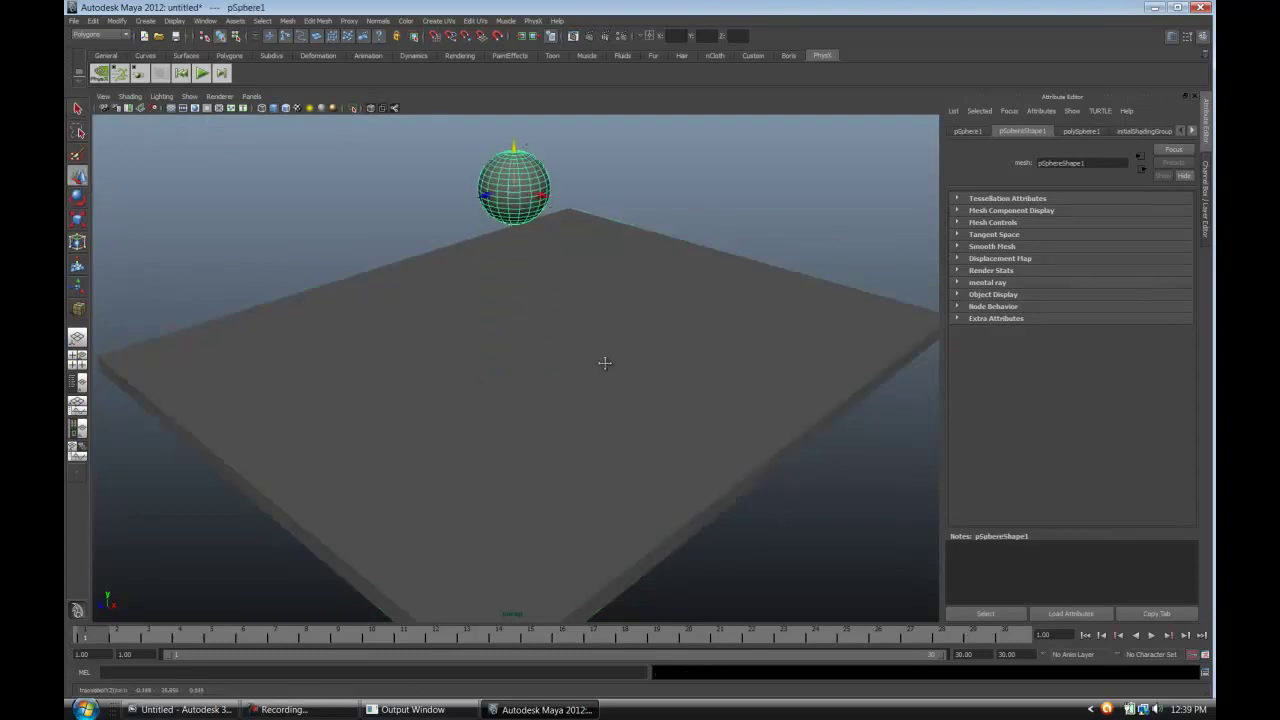
{"action": "mouse_move", "coordinate": [603, 363]}
{"action": "left_mouse_down", "text": "alt"}
{"action": "mouse_move", "coordinate": [603, 420]}
{"action": "mouse_move", "coordinate": [603, 354]}
{"action": "left_mouse_up", "text": "alt"}
{"action": "left_click_drag", "start_coordinate": [528, 212], "coordinate": [526, 400]}
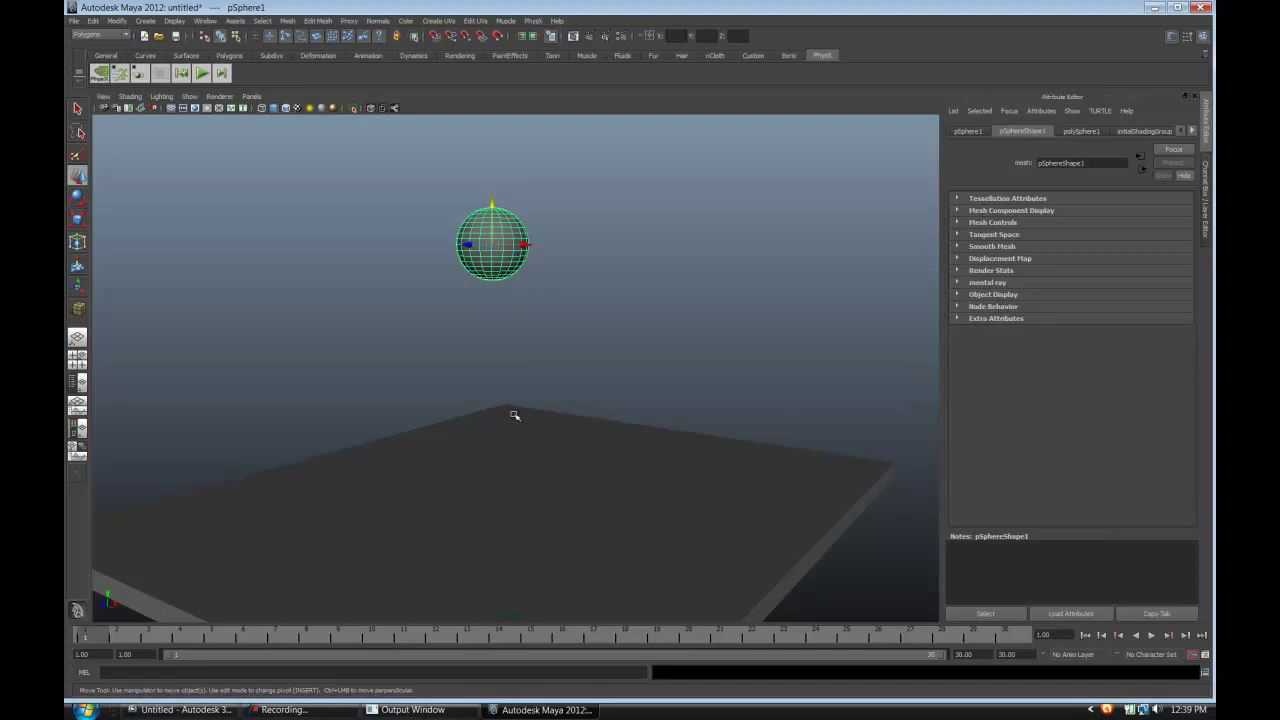
Assign a new Blinn material to the sphere and set its color to black.
{"action": "key", "text": "ctrl+b"}
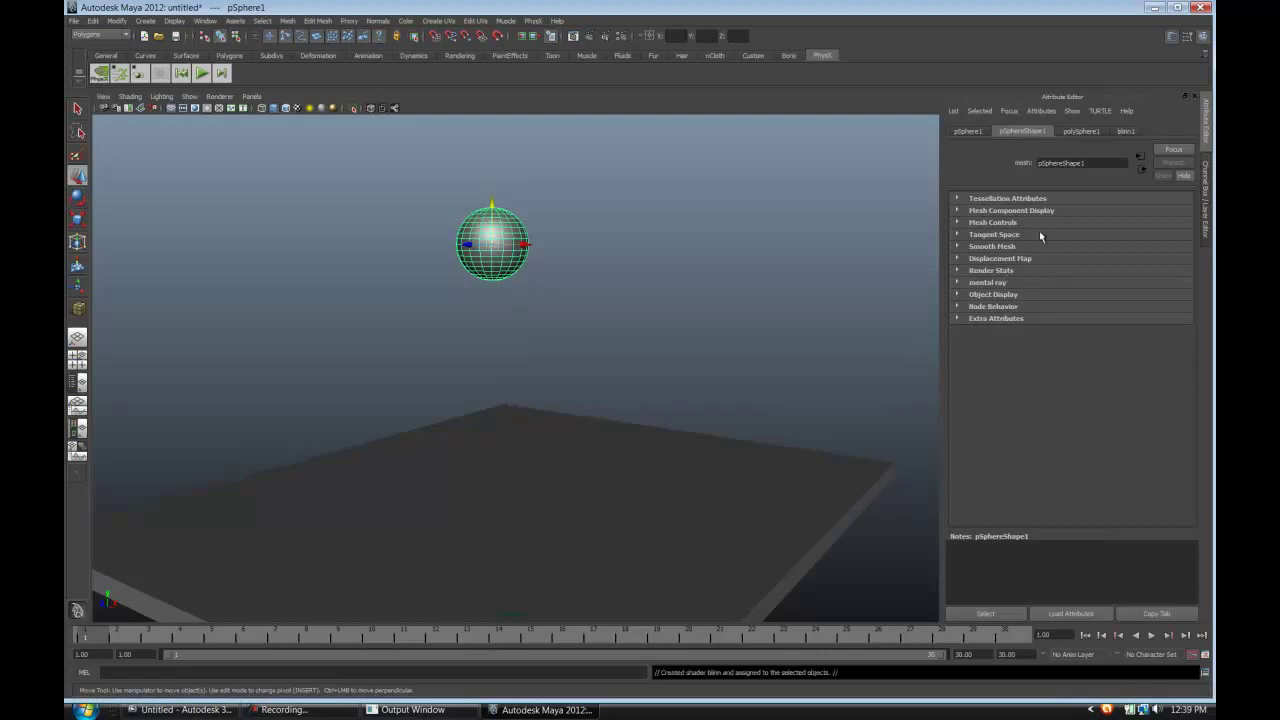
{"action": "left_click_drag", "start_coordinate": [1123, 276], "coordinate": [1054, 278]}
{"action": "left_click", "coordinate": [686, 306]}
{"action": "left_click_drag", "start_coordinate": [686, 306], "coordinate": [683, 340], "text": "alt"}
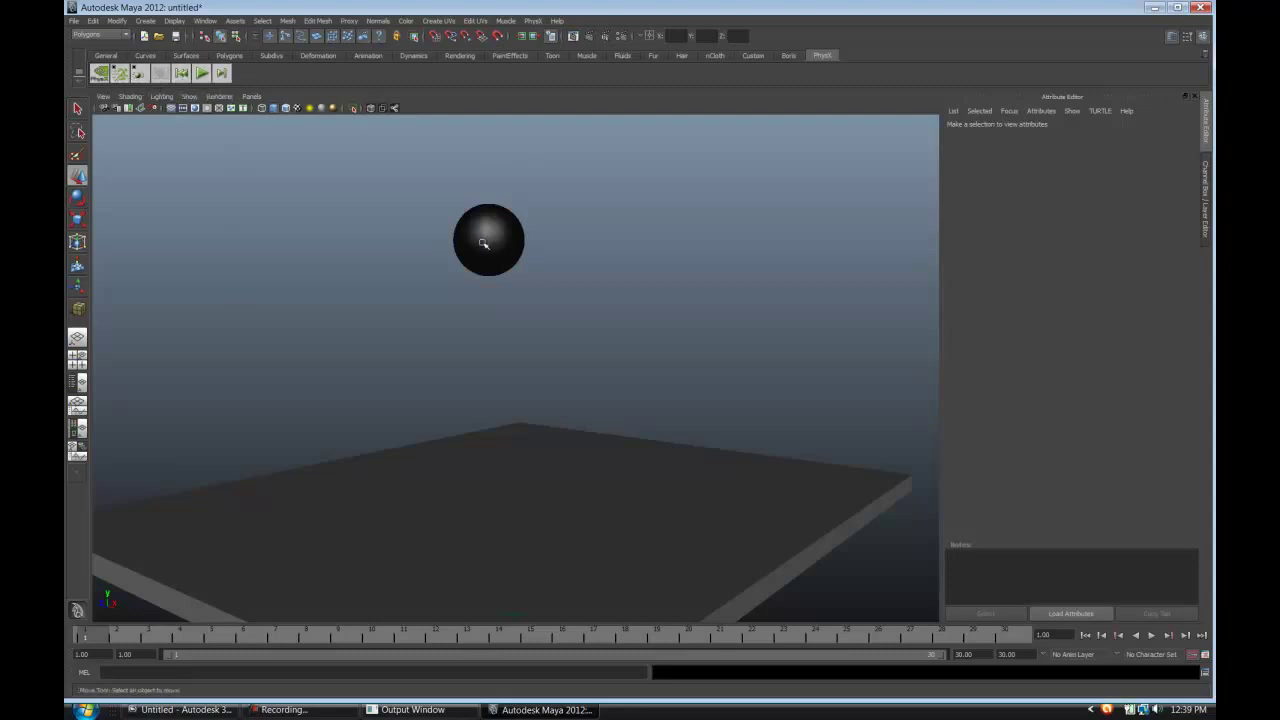
Make the sphere a PhysX dynamic rigid body.
{"action": "left_click", "coordinate": [515, 226]}
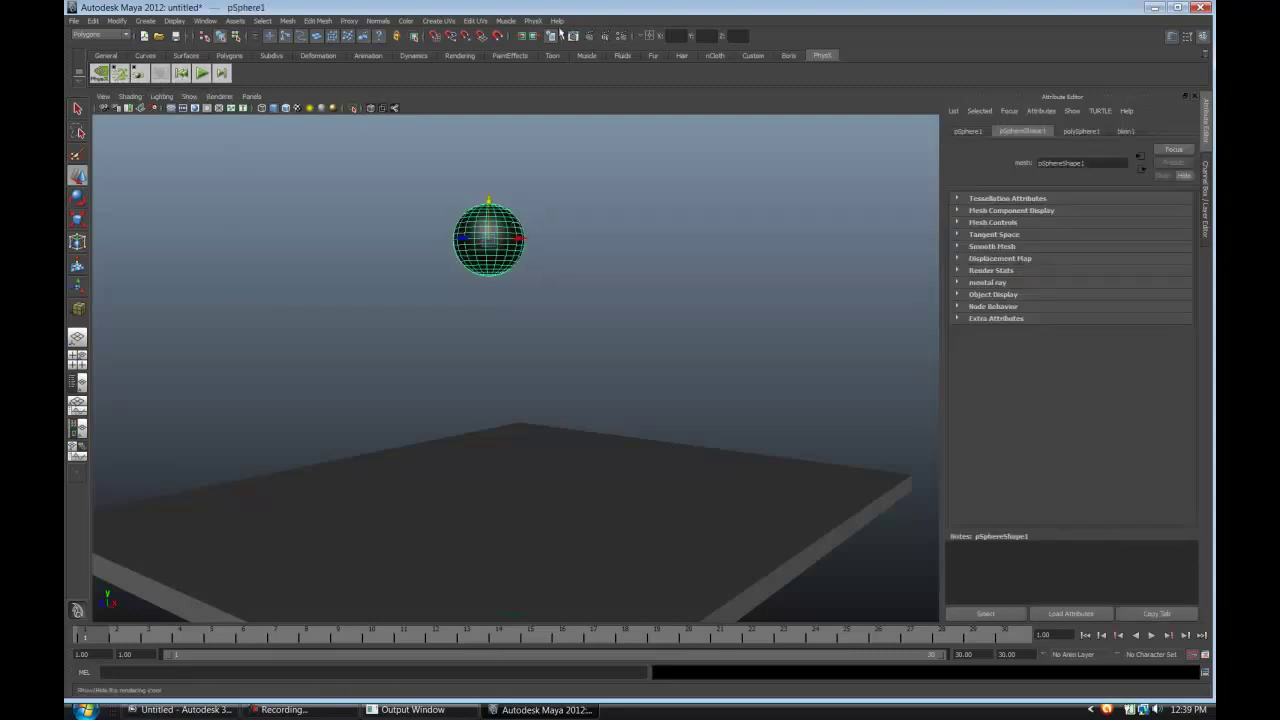
{"action": "left_click", "coordinate": [533, 21]}
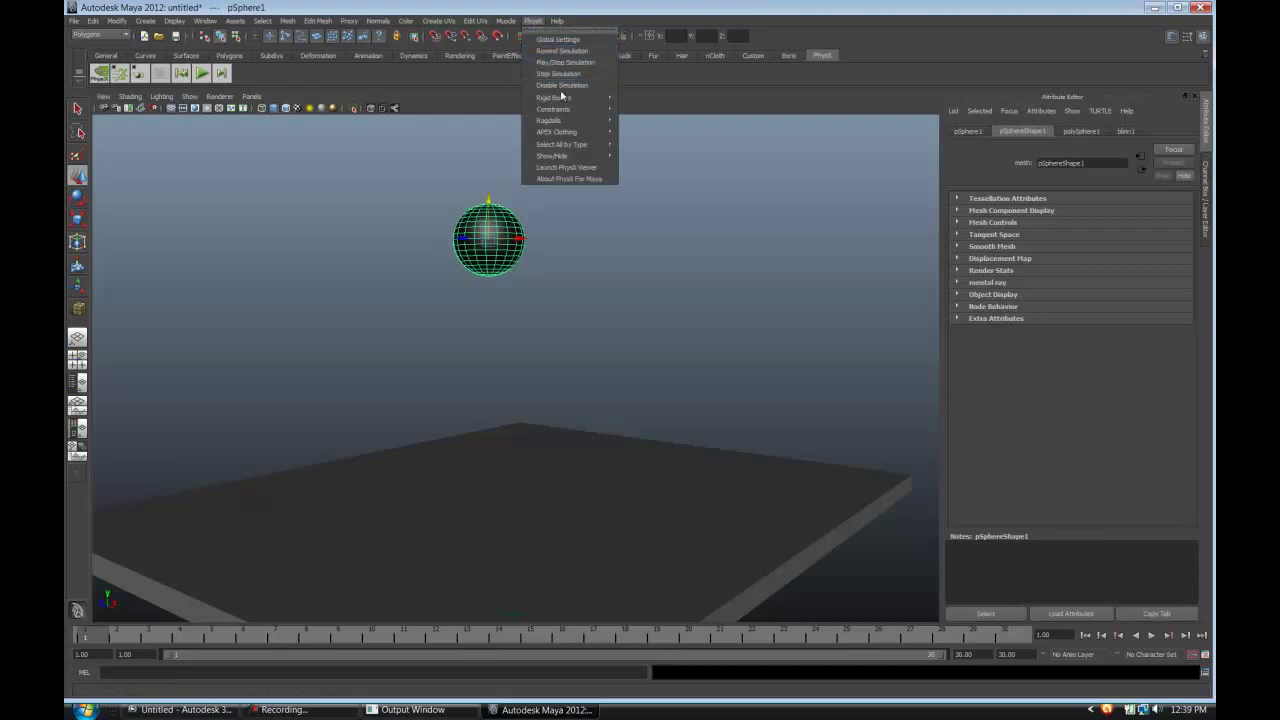
{"action": "mouse_move", "coordinate": [564, 100]}
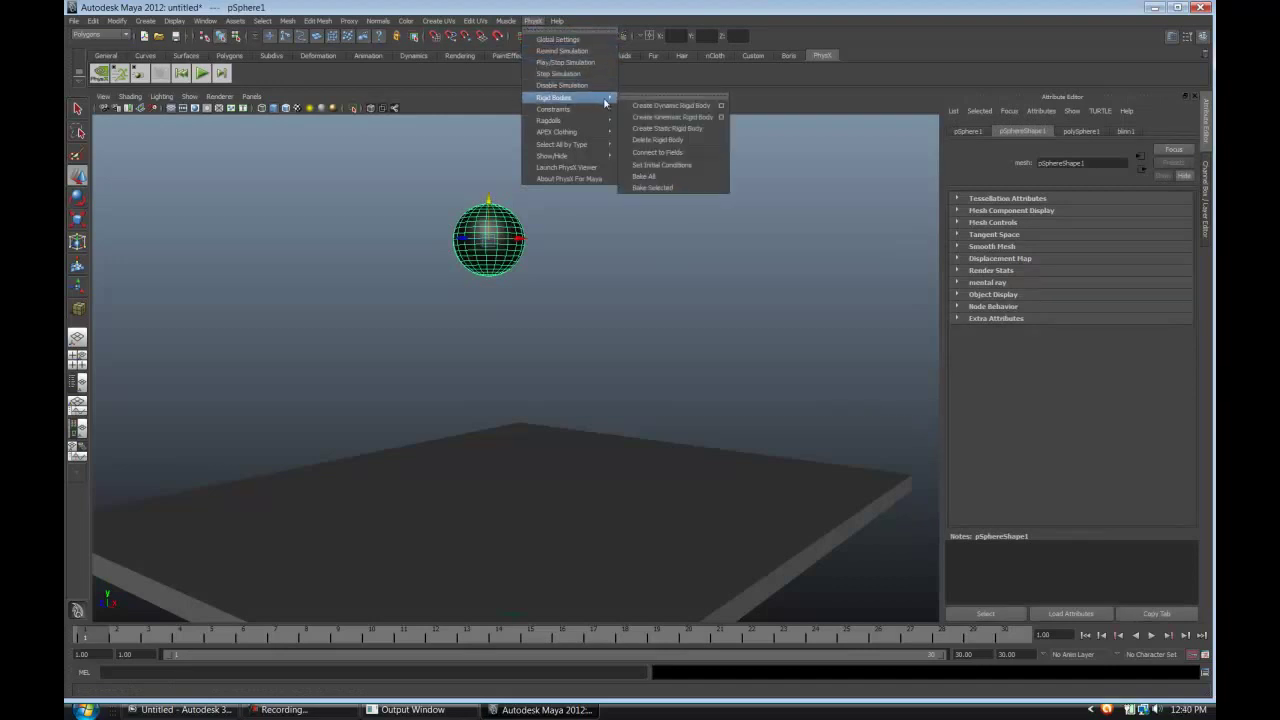
{"action": "left_click", "coordinate": [684, 106]}
{"action": "mouse_move", "coordinate": [677, 289]}
{"action": "left_mouse_down", "text": "alt"}
{"action": "mouse_move", "coordinate": [648, 297]}
{"action": "mouse_move", "coordinate": [686, 289]}
{"action": "left_mouse_up", "text": "alt"}
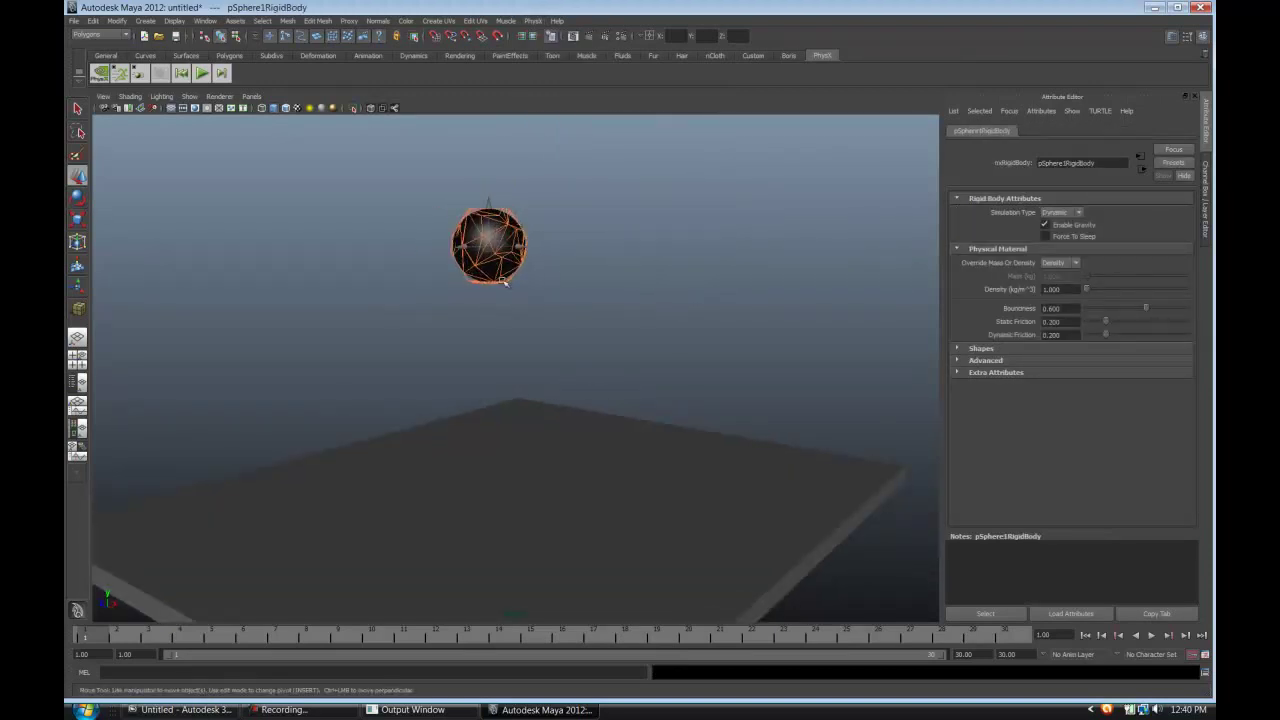
{"action": "left_click_drag", "start_coordinate": [623, 289], "coordinate": [622, 354], "text": "alt"}
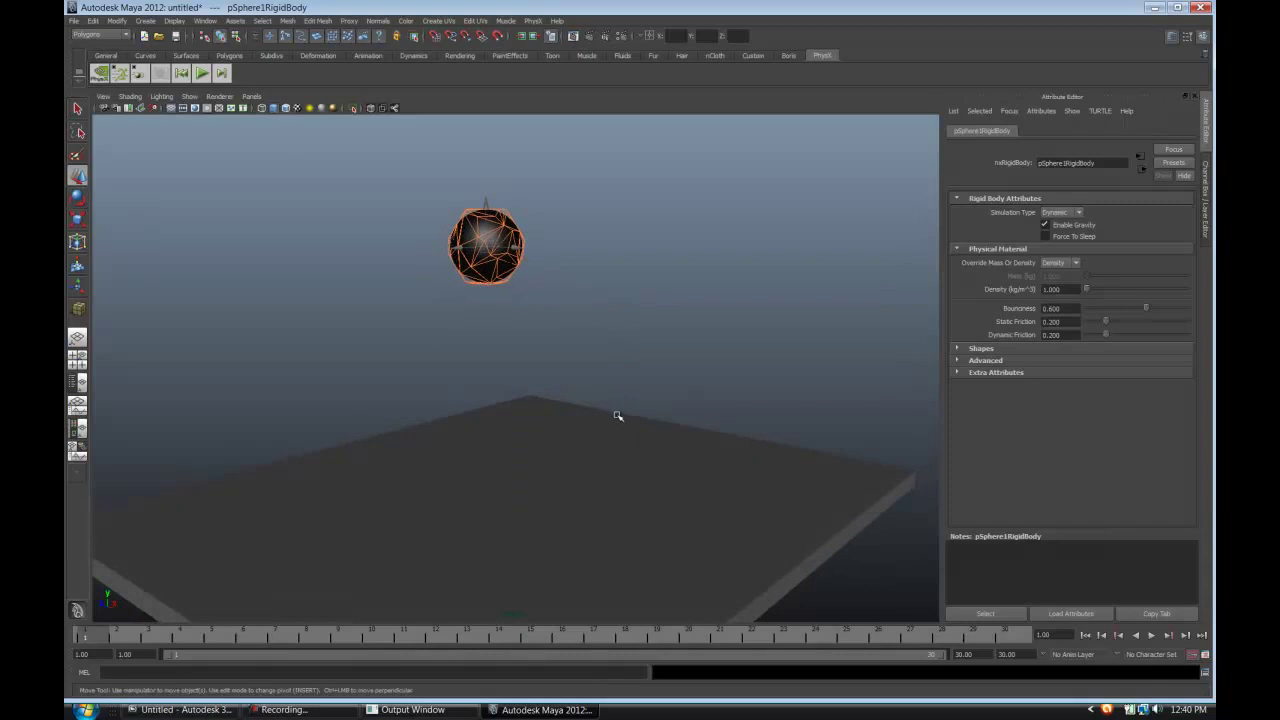
Make the flat box a PhysX static rigid body to serve as the ground.
{"action": "left_click", "coordinate": [617, 415]}
{"action": "left_click", "coordinate": [533, 20]}
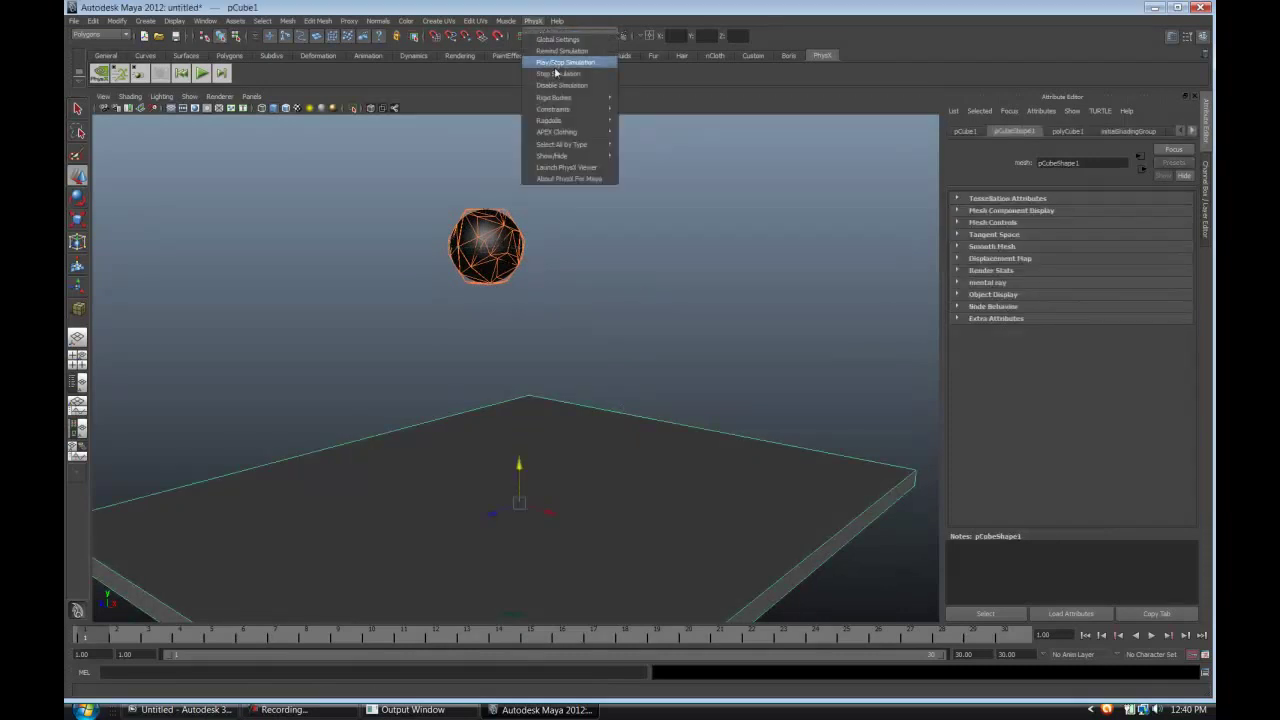
{"action": "mouse_move", "coordinate": [563, 98]}
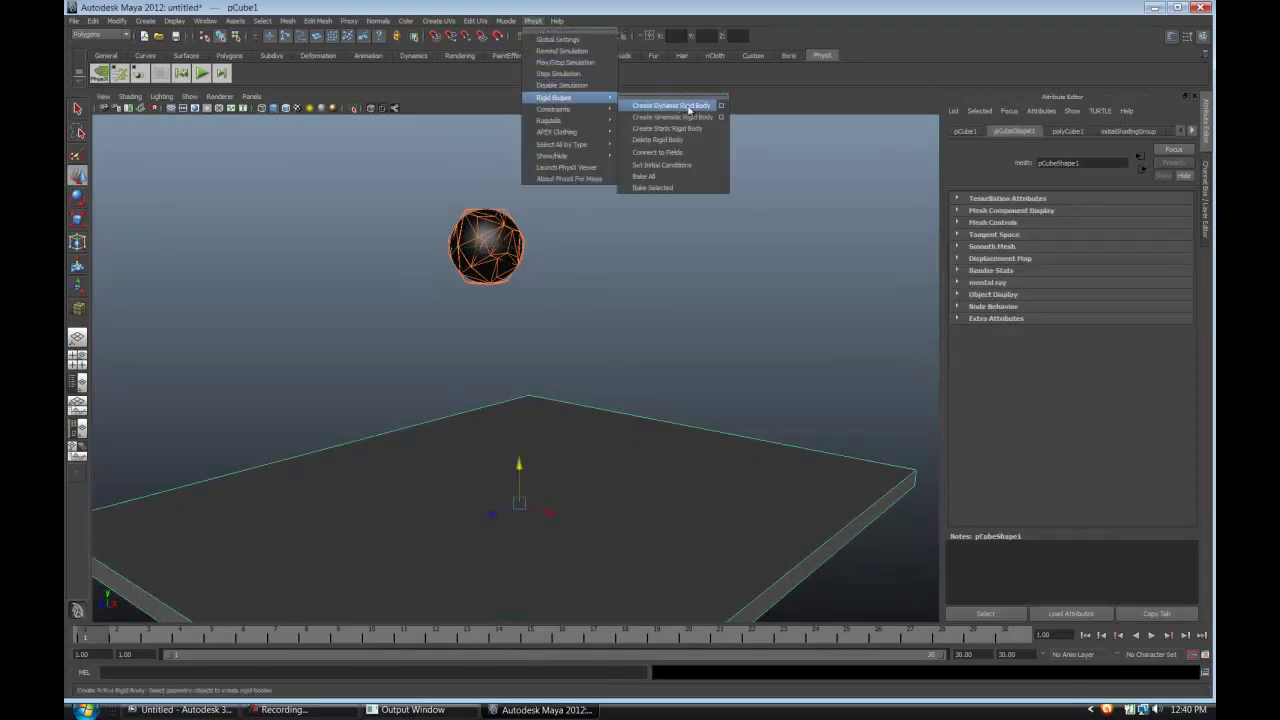
{"action": "left_click", "coordinate": [690, 131]}
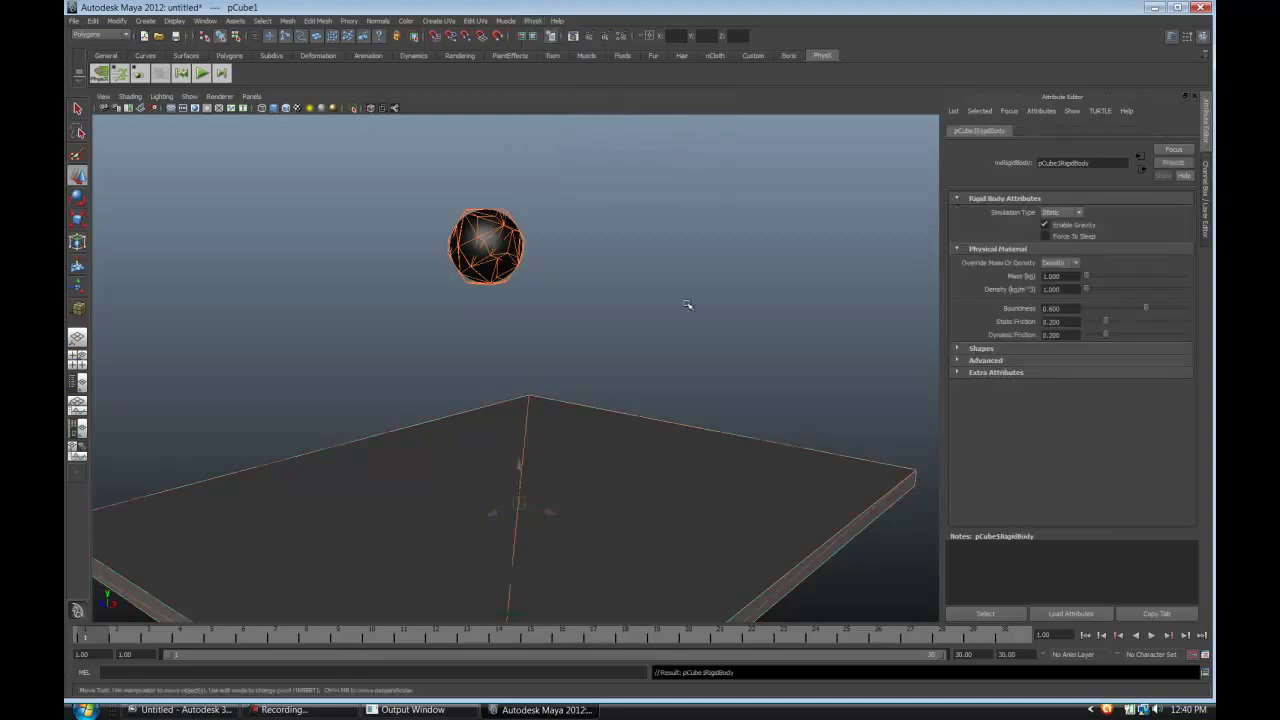
{"action": "mouse_move", "coordinate": [686, 306]}
{"action": "left_mouse_down", "text": "alt"}
{"action": "mouse_move", "coordinate": [645, 312]}
{"action": "mouse_move", "coordinate": [666, 314]}
{"action": "mouse_move", "coordinate": [666, 283]}
{"action": "mouse_move", "coordinate": [668, 297]}
{"action": "mouse_move", "coordinate": [654, 291]}
{"action": "mouse_move", "coordinate": [674, 300]}
{"action": "left_mouse_up", "text": "alt"}
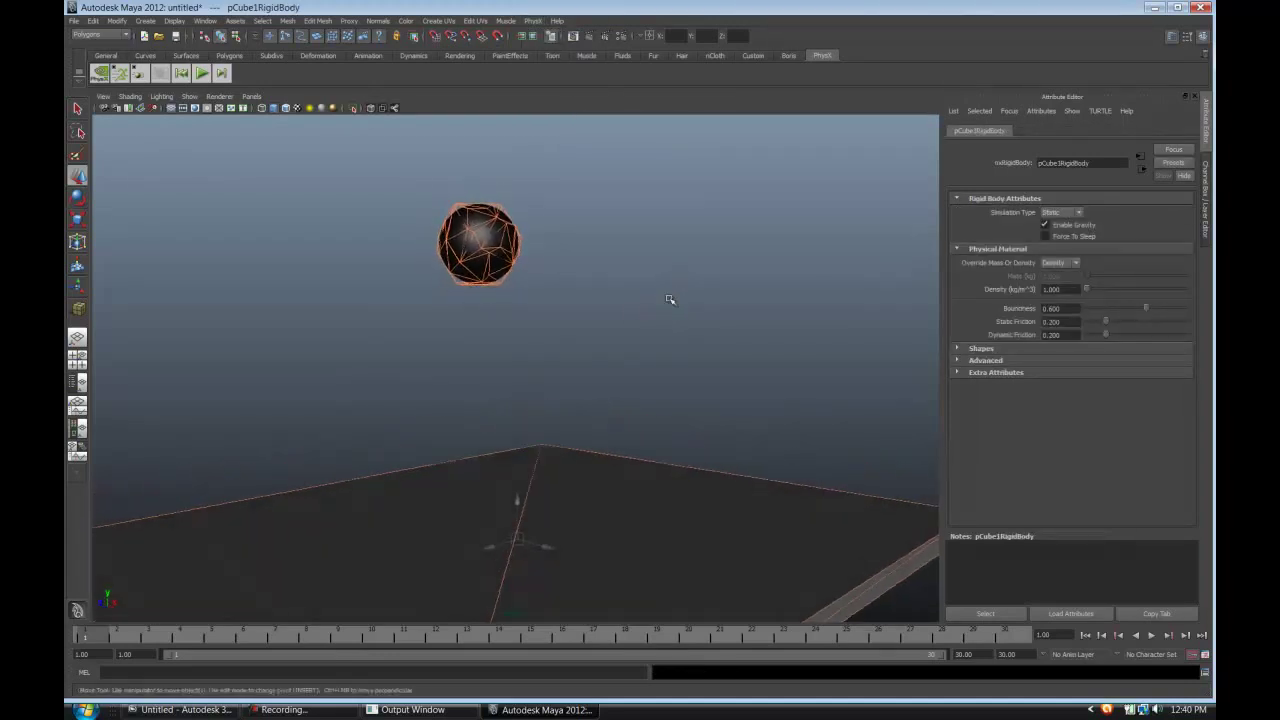
Extend the playback range to end at frame 115.
{"action": "double_click", "coordinate": [962, 654]}
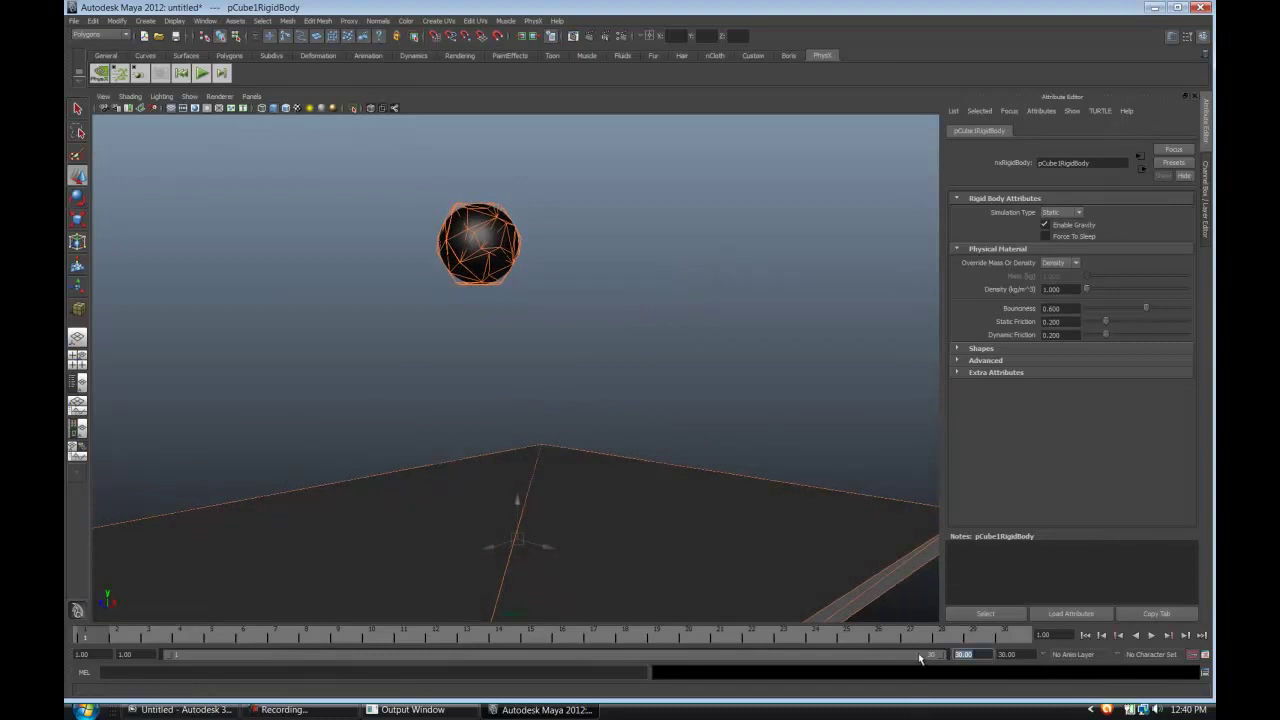
{"action": "type", "text": "115"}
{"action": "key", "text": "Return"}
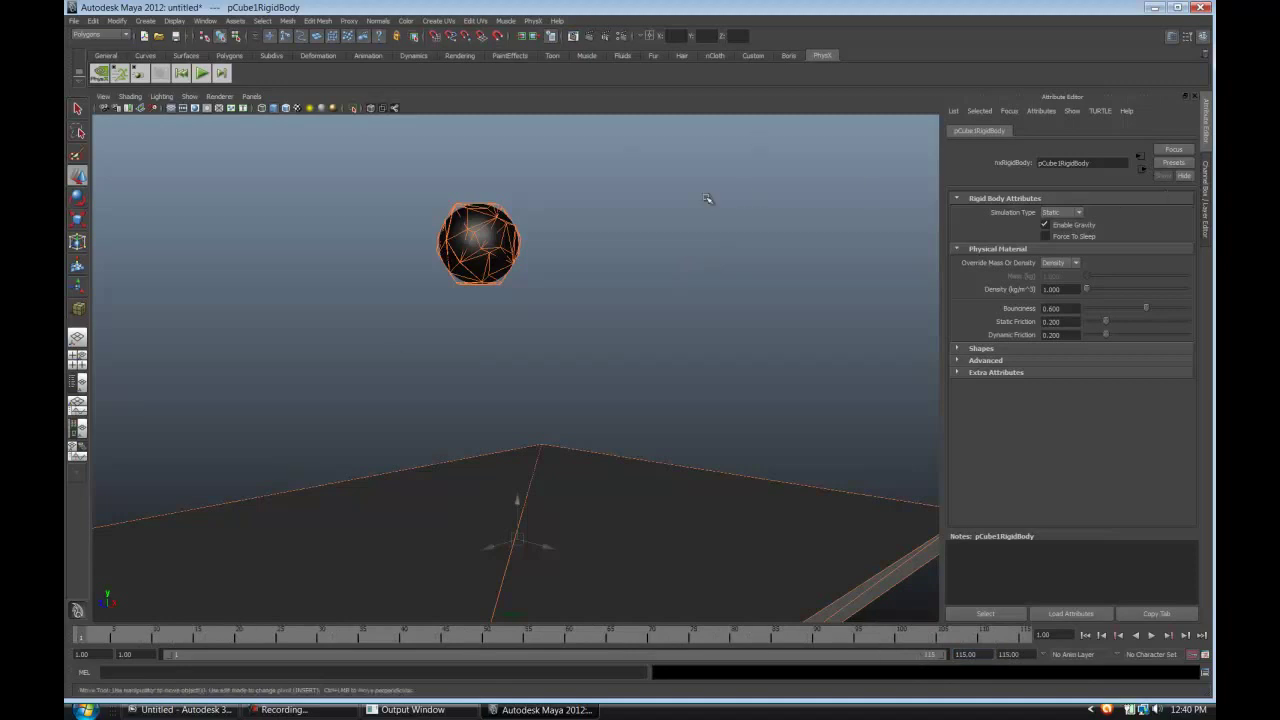
Set the mass and bounciness of the sphere's rigid body to 0.1.
{"action": "left_click", "coordinate": [479, 243]}
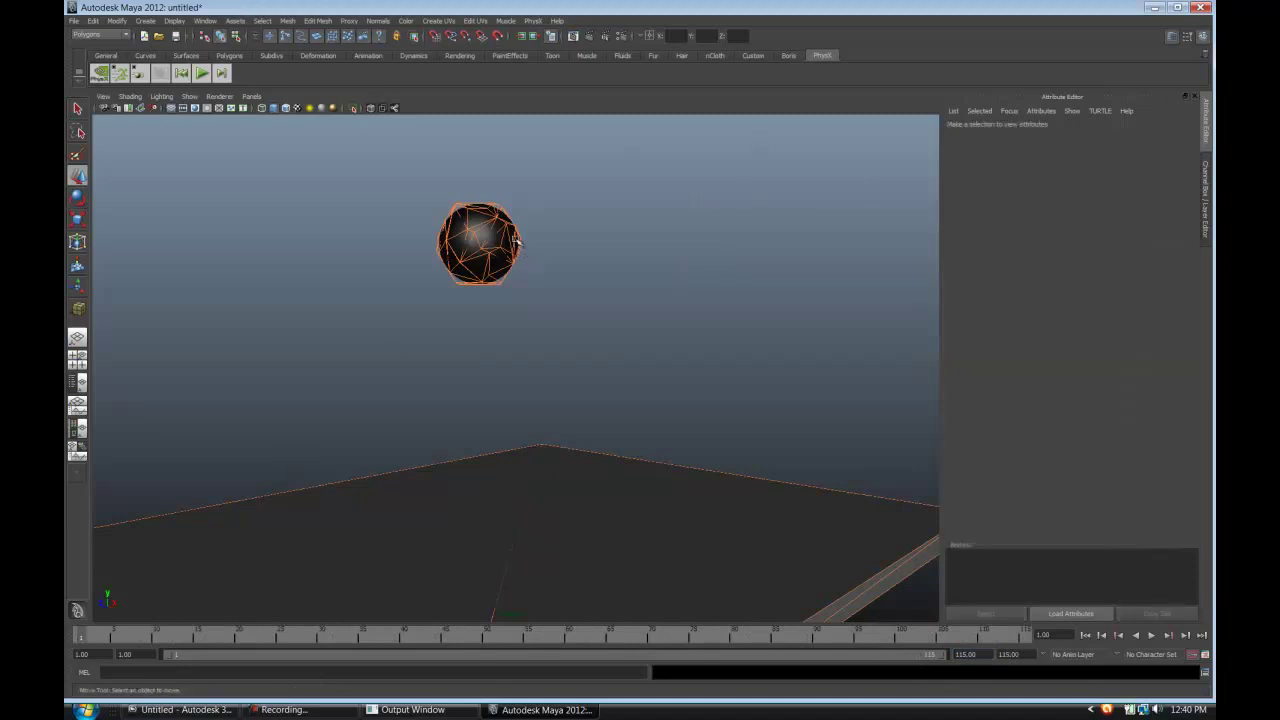
{"action": "left_click", "coordinate": [1207, 177]}
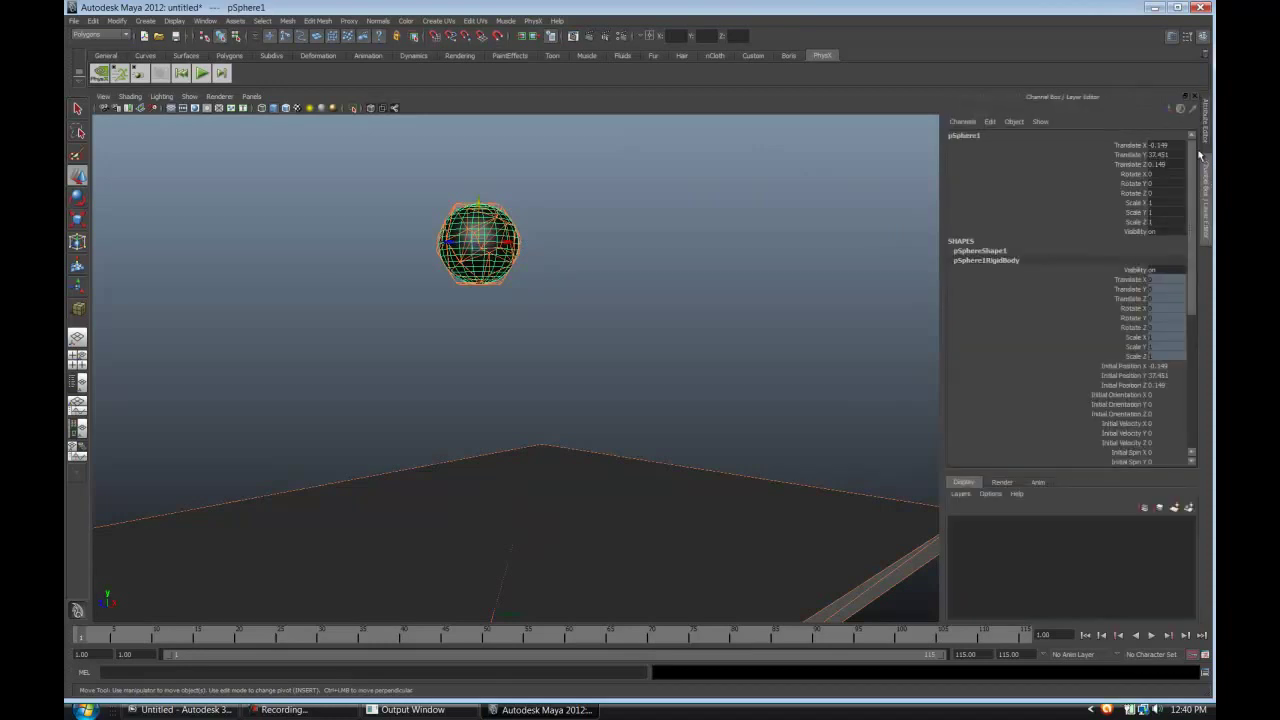
{"action": "left_click_drag", "start_coordinate": [1200, 155], "coordinate": [1198, 266]}
{"action": "double_click", "coordinate": [1167, 302]}
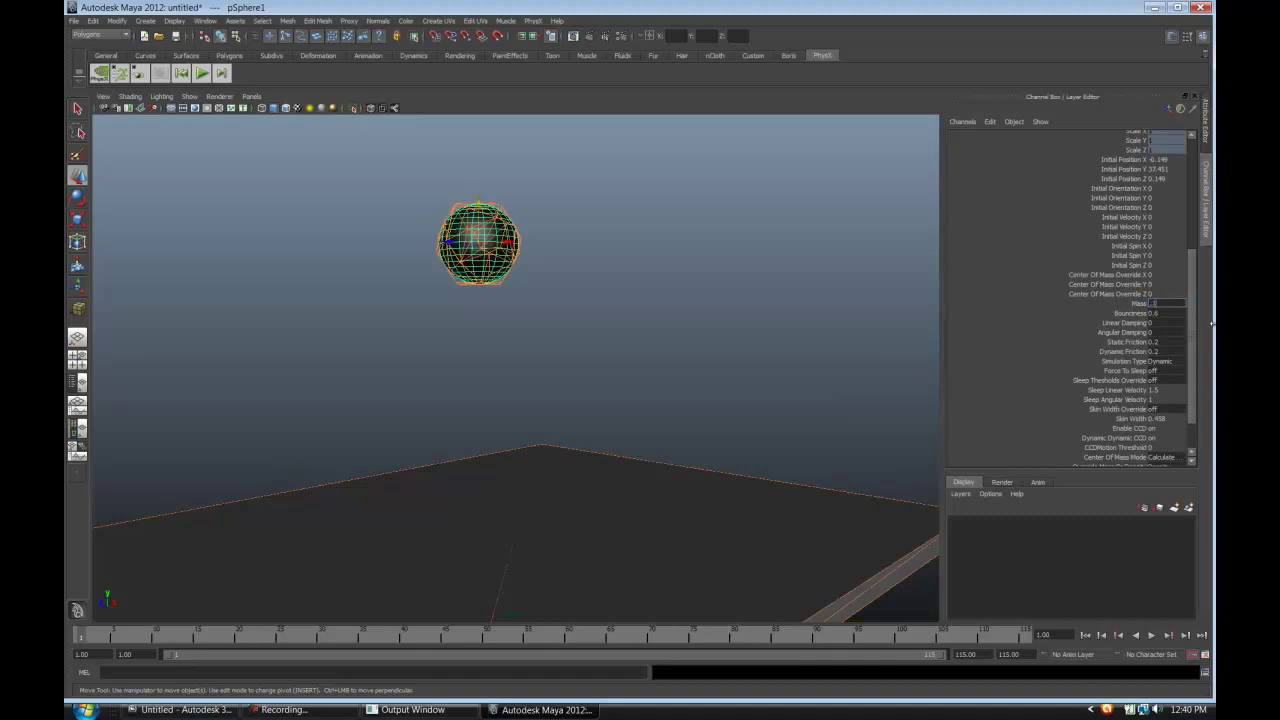
{"action": "type", "text": "0.1"}
{"action": "key", "text": "Tab"}
Give the sphere's rigid body an initial spin in X, test it by running the simulation, and reset the simulation.
{"action": "left_click", "coordinate": [1158, 216]}
{"action": "double_click", "coordinate": [1152, 245]}
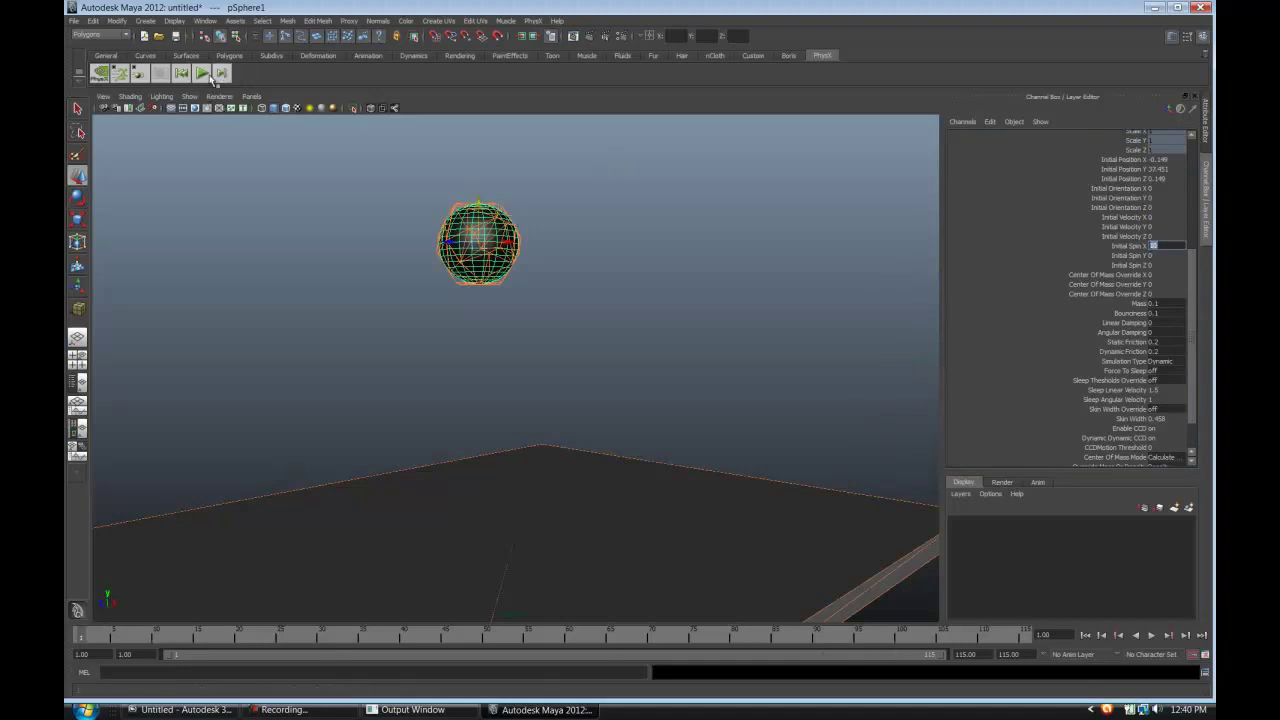
{"action": "left_click", "coordinate": [202, 76]}
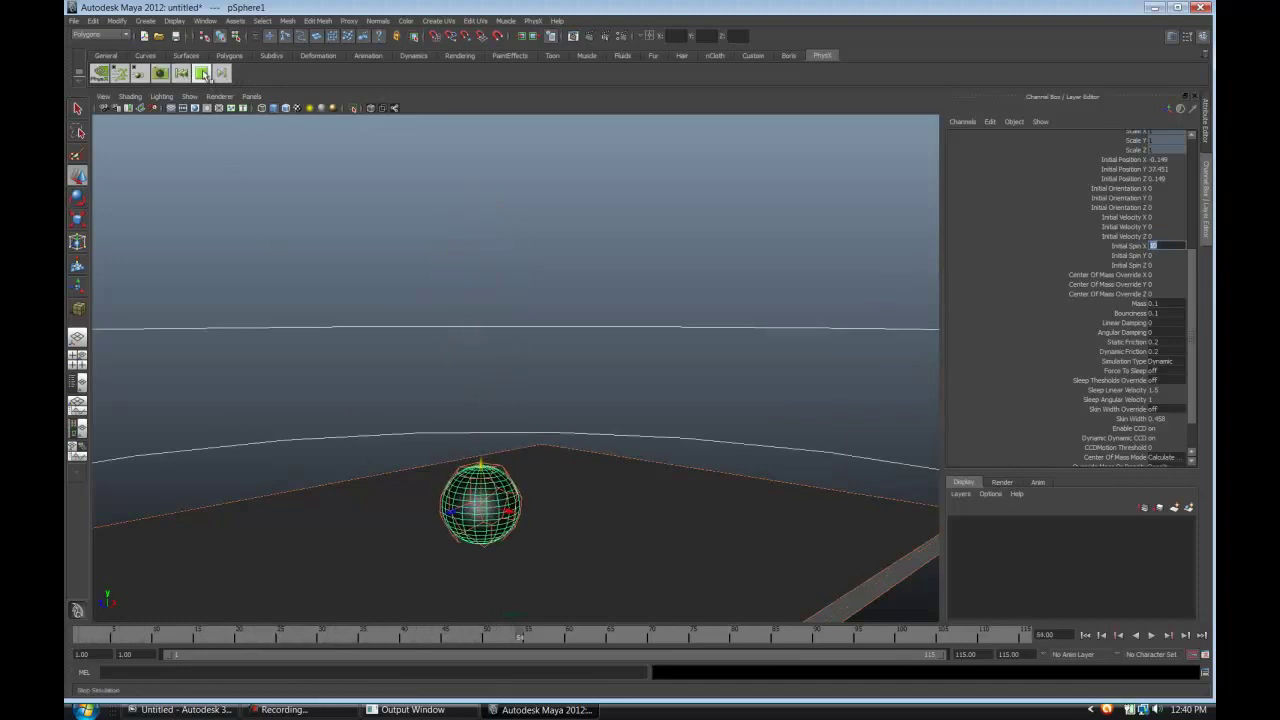
{"action": "left_click", "coordinate": [190, 76]}
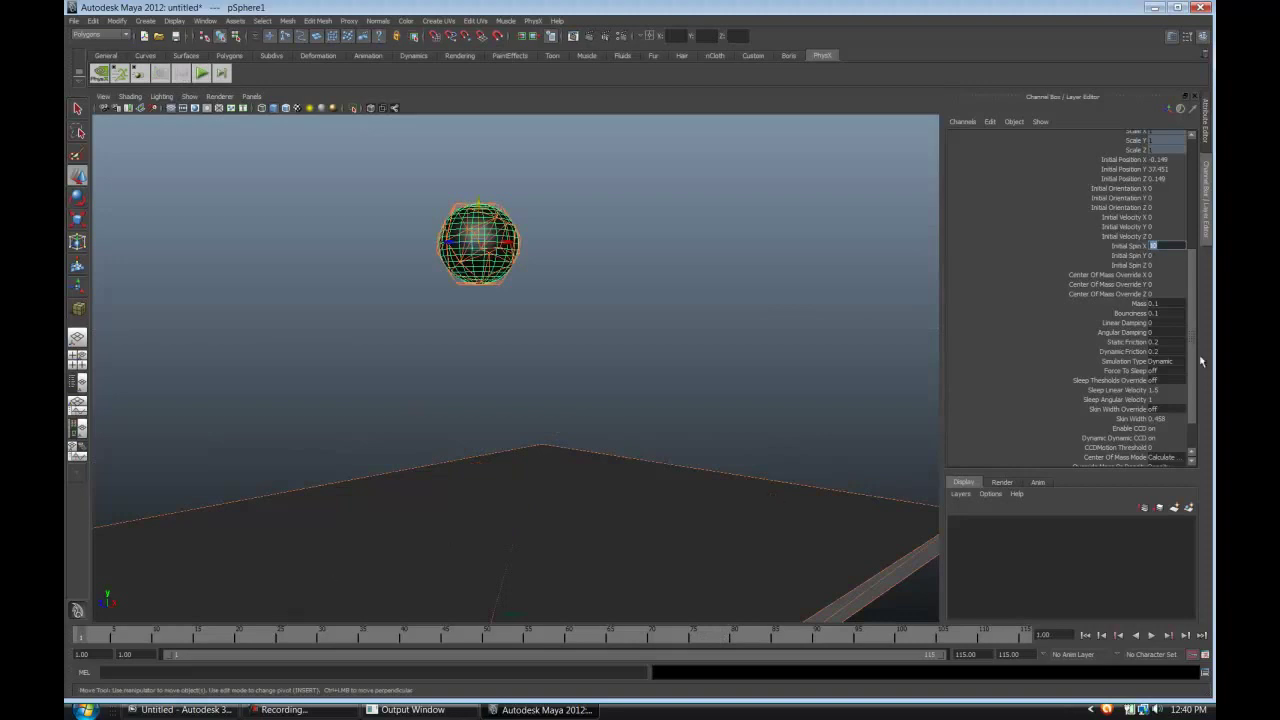
Set the sphere's Initial Spin X to 50, run the simulation to test it, and reset the simulation.
{"action": "left_click", "coordinate": [1171, 246]}
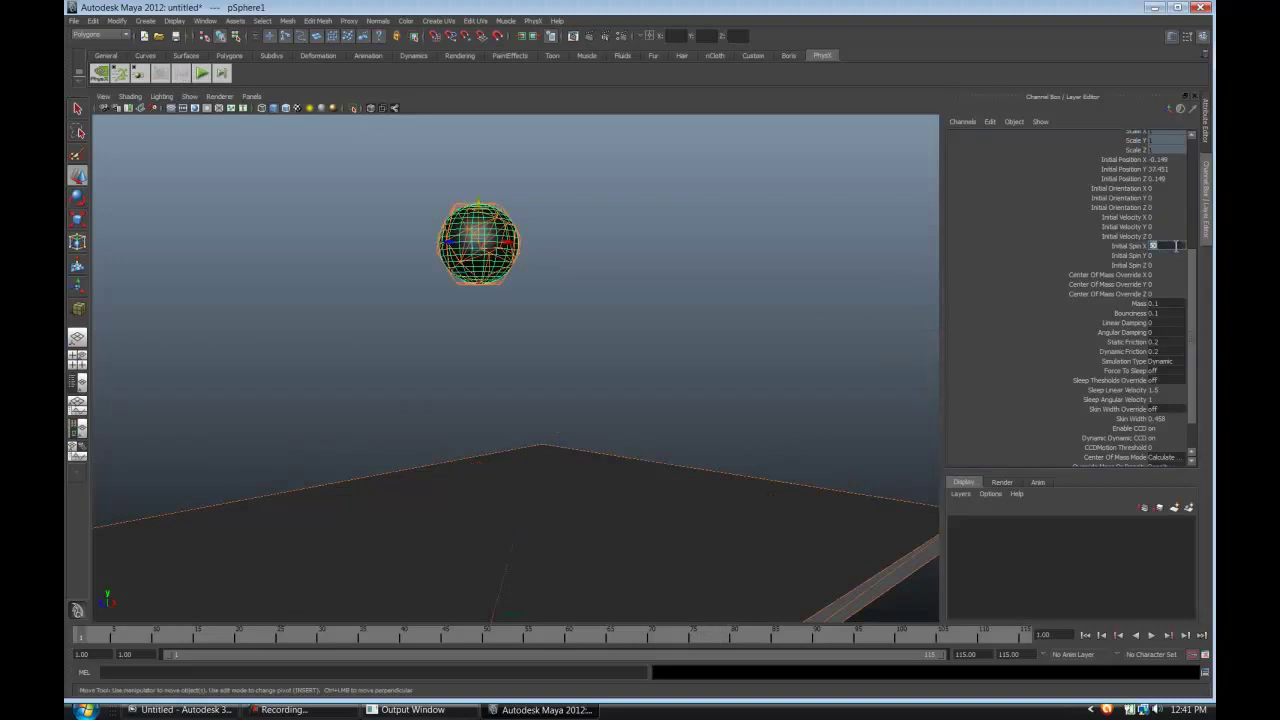
{"action": "left_click", "coordinate": [202, 76]}
{"action": "left_click", "coordinate": [202, 76]}
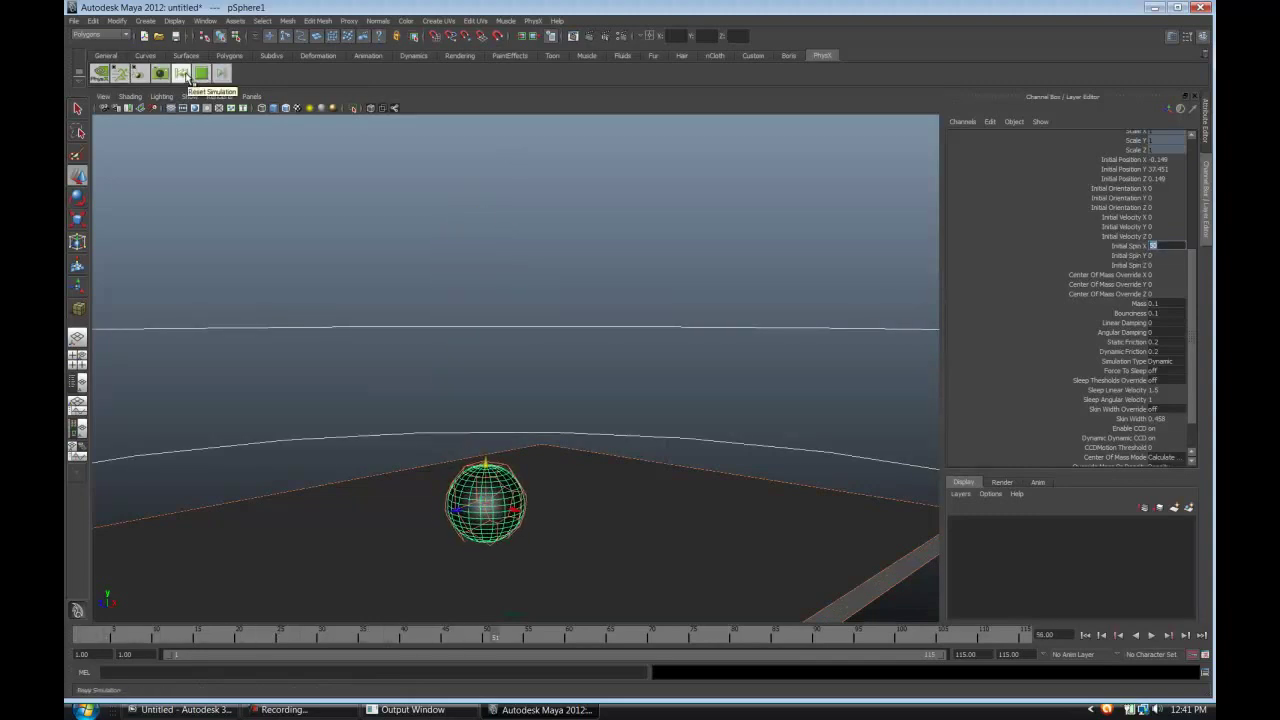
{"action": "left_click", "coordinate": [185, 76]}
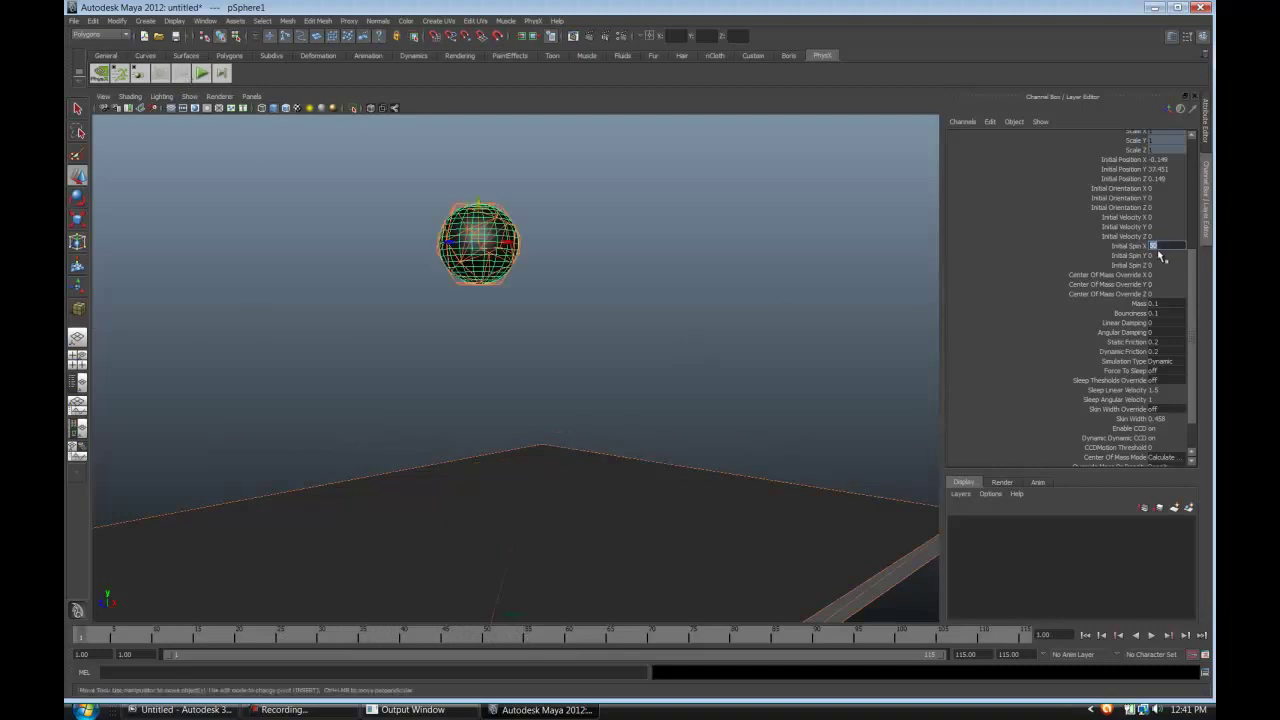
Delete the existing physics shape of the sphere's rigid body and add a sphere-type shape in its place.
{"action": "left_click", "coordinate": [651, 260]}
{"action": "left_click", "coordinate": [519, 237]}
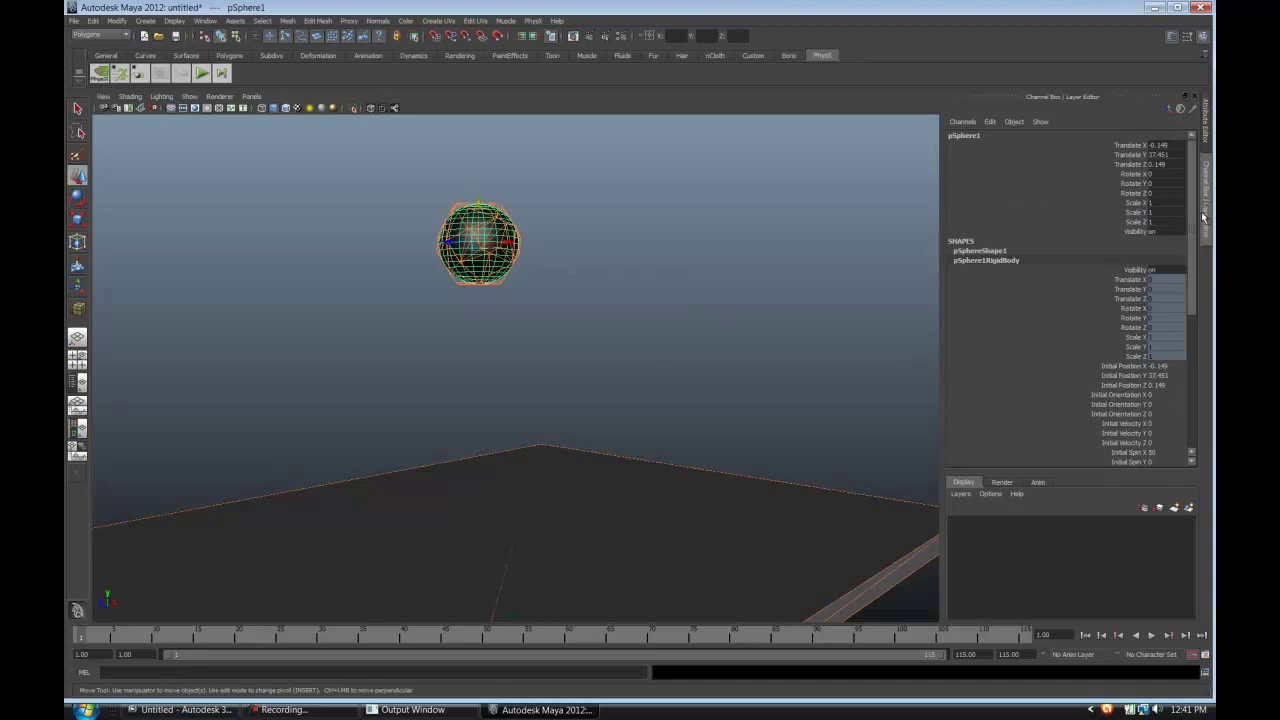
{"action": "left_click", "coordinate": [1204, 128]}
{"action": "left_click", "coordinate": [1085, 131]}
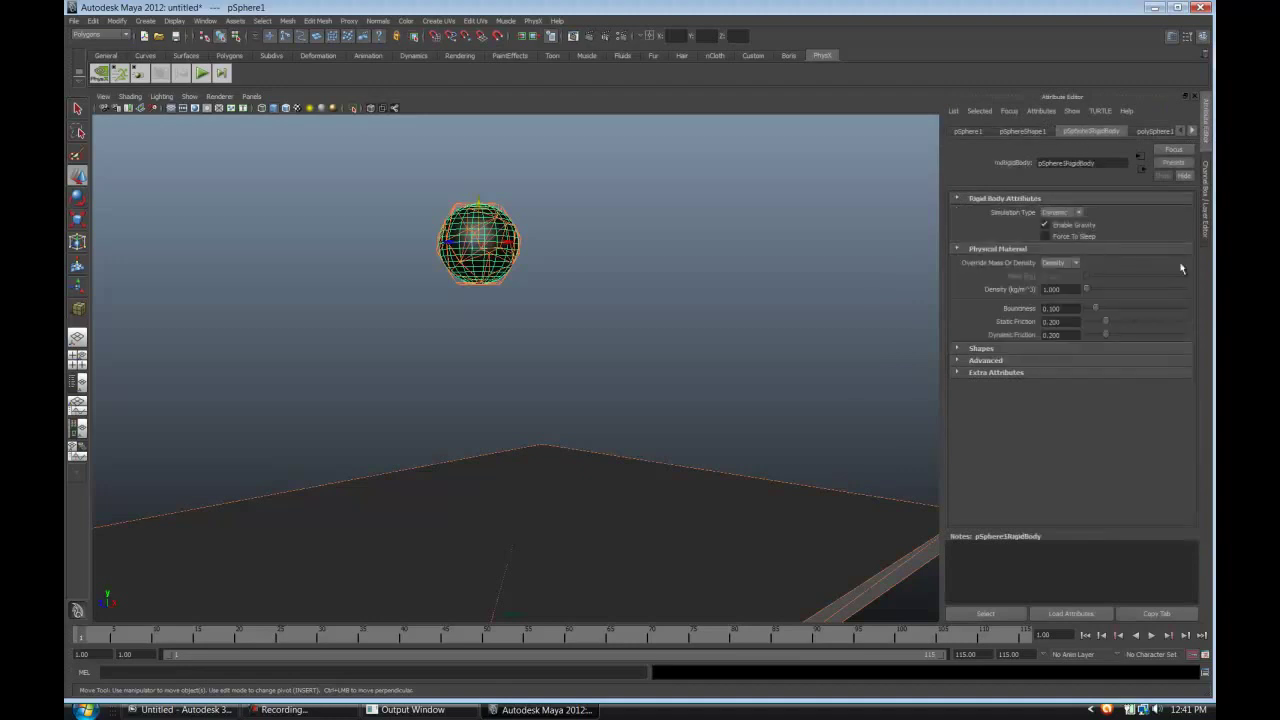
{"action": "left_click", "coordinate": [959, 348]}
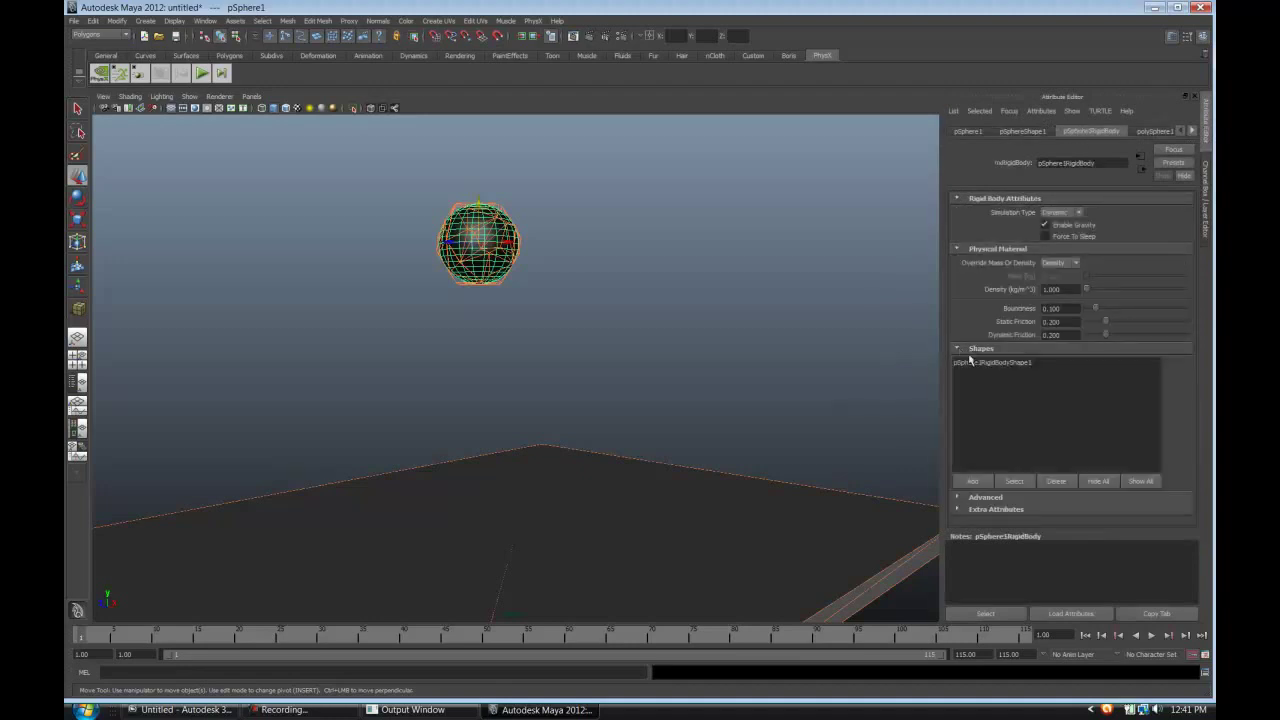
{"action": "left_click", "coordinate": [1000, 363]}
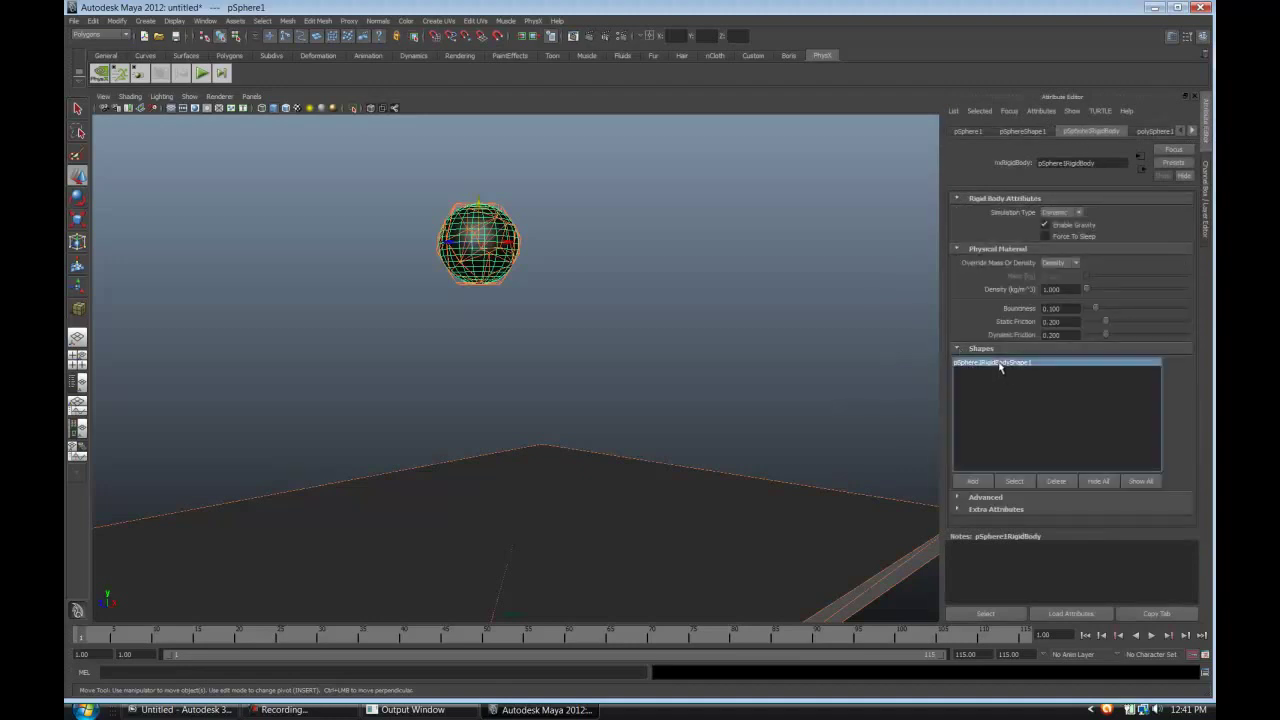
{"action": "left_click", "coordinate": [1057, 481]}
{"action": "left_click", "coordinate": [972, 481]}
{"action": "mouse_move", "coordinate": [994, 496]}
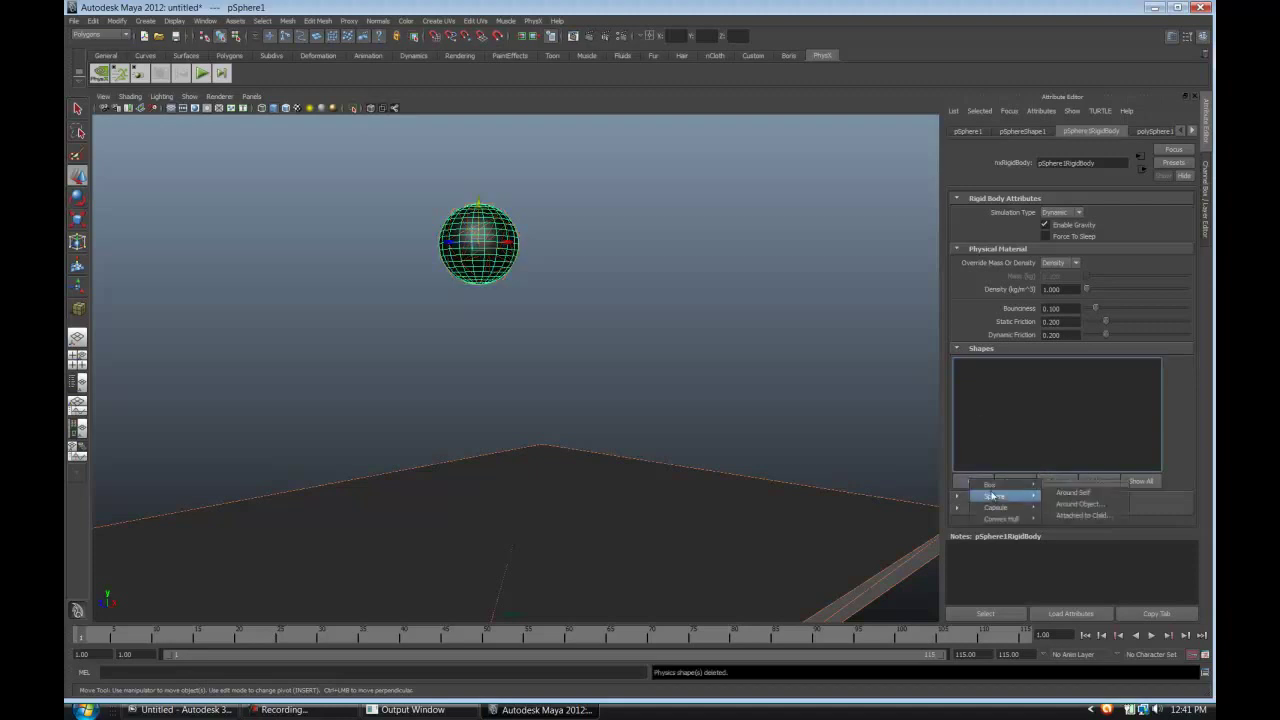
{"action": "left_click", "coordinate": [1070, 506]}
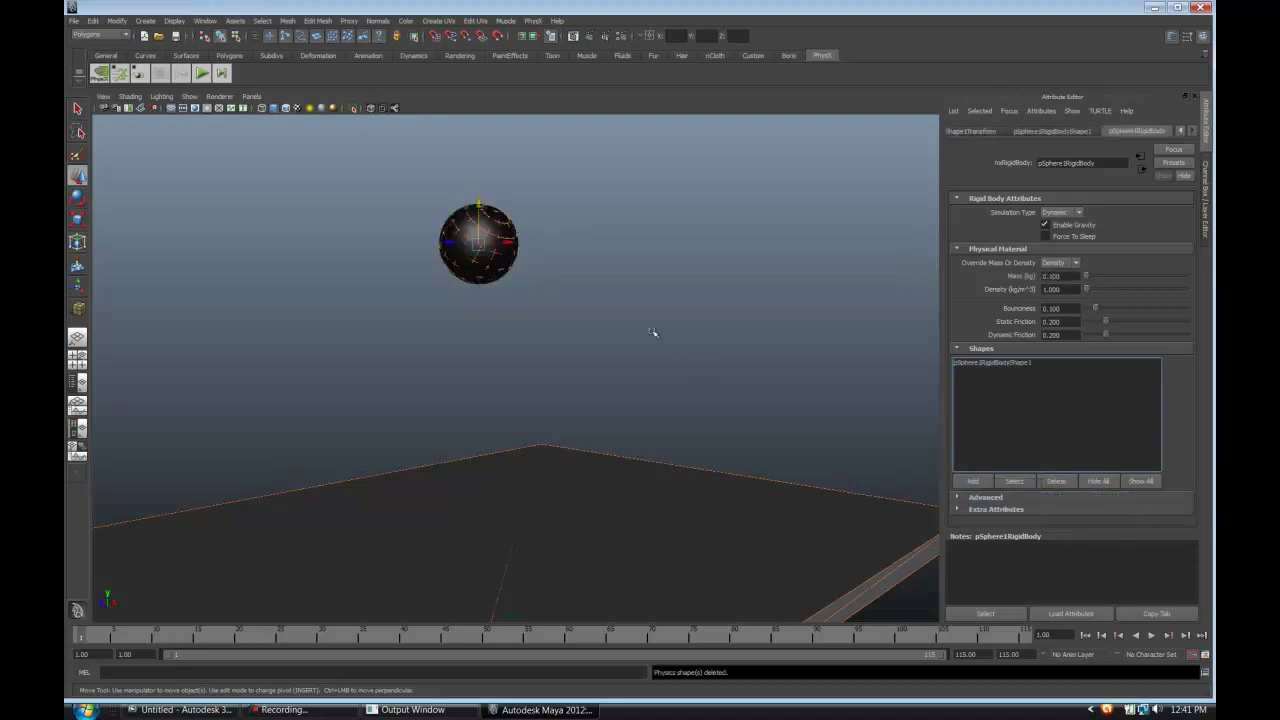
Run the simulation to check how the ball behaves with the replaced shape, and reset the simulation.
{"action": "left_click", "coordinate": [210, 75]}
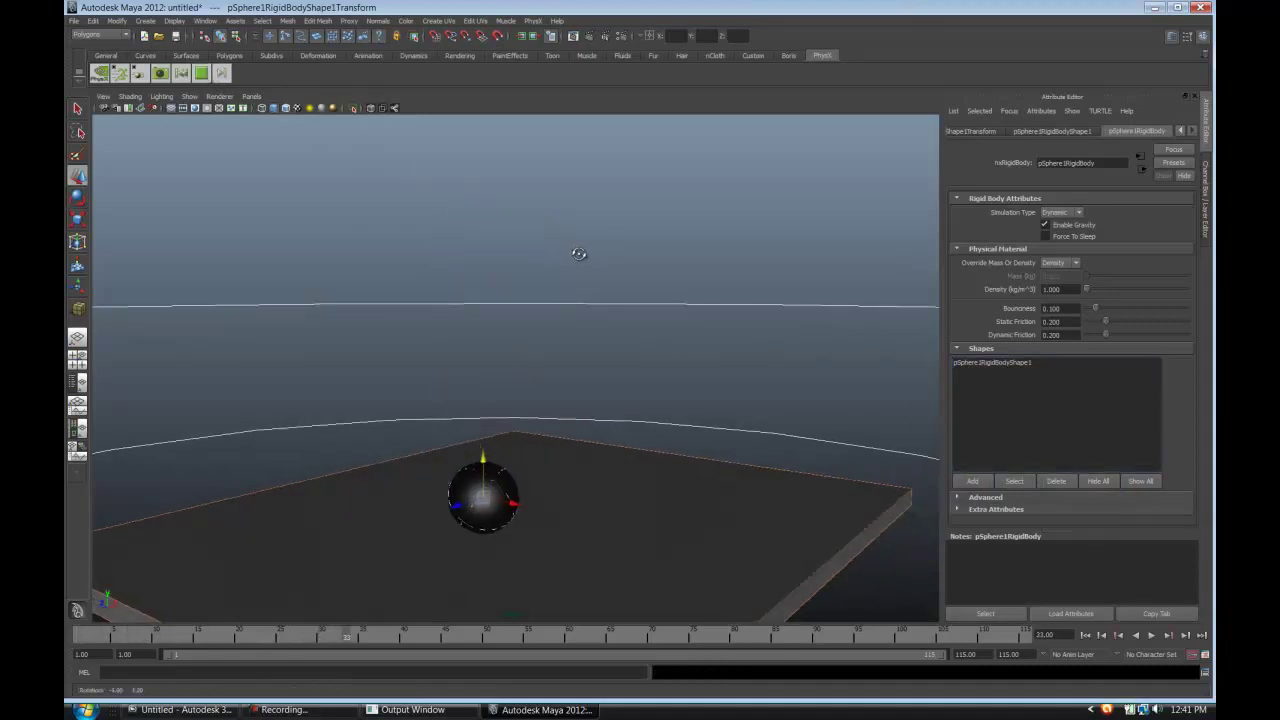
{"action": "left_click_drag", "start_coordinate": [578, 253], "coordinate": [580, 270], "text": "alt"}
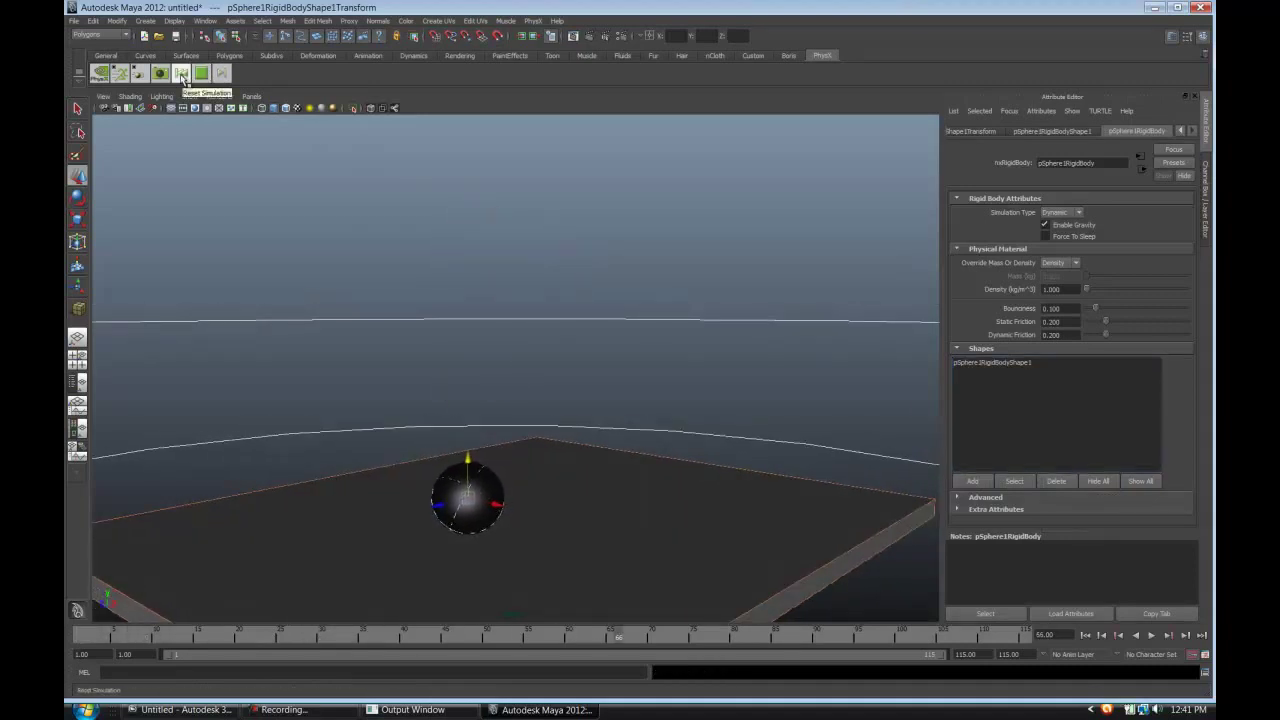
{"action": "left_click", "coordinate": [183, 78]}
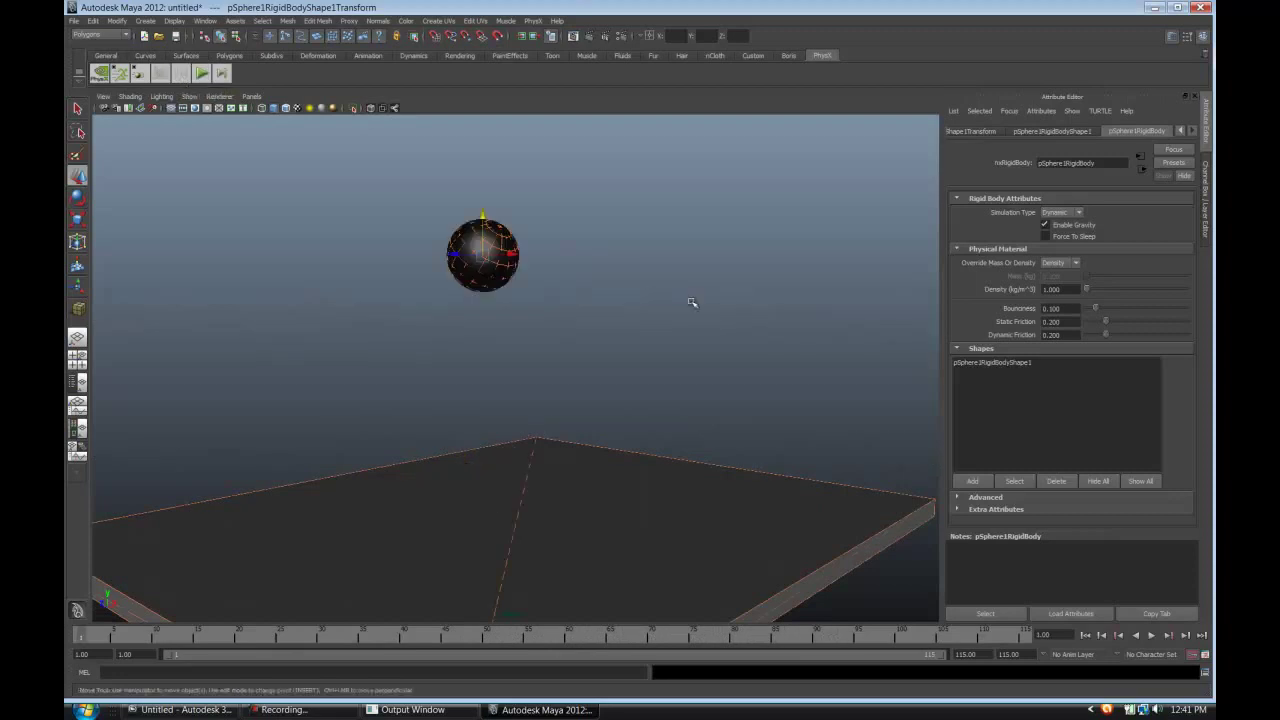
{"action": "left_click_drag", "start_coordinate": [585, 298], "coordinate": [584, 333], "text": "alt"}
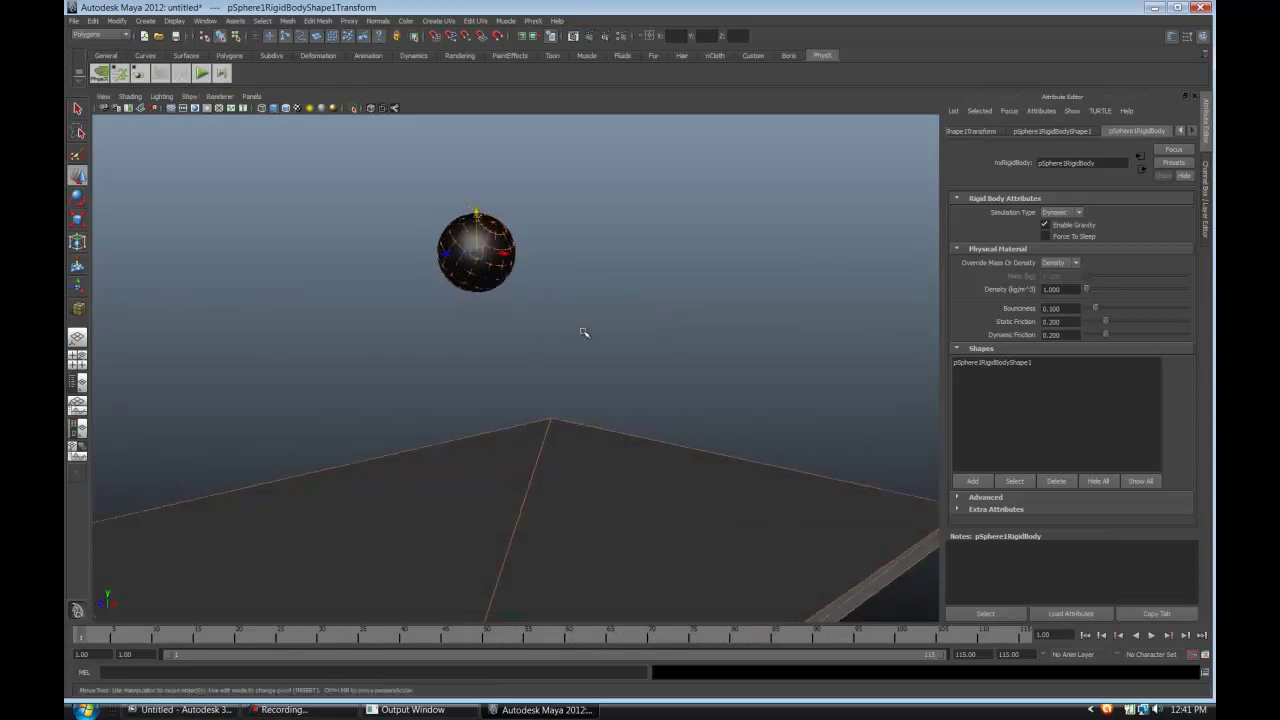
Try an initial velocity in X on the sphere's rigid body, testing it with a simulation run and resetting.
{"action": "left_click", "coordinate": [478, 232]}
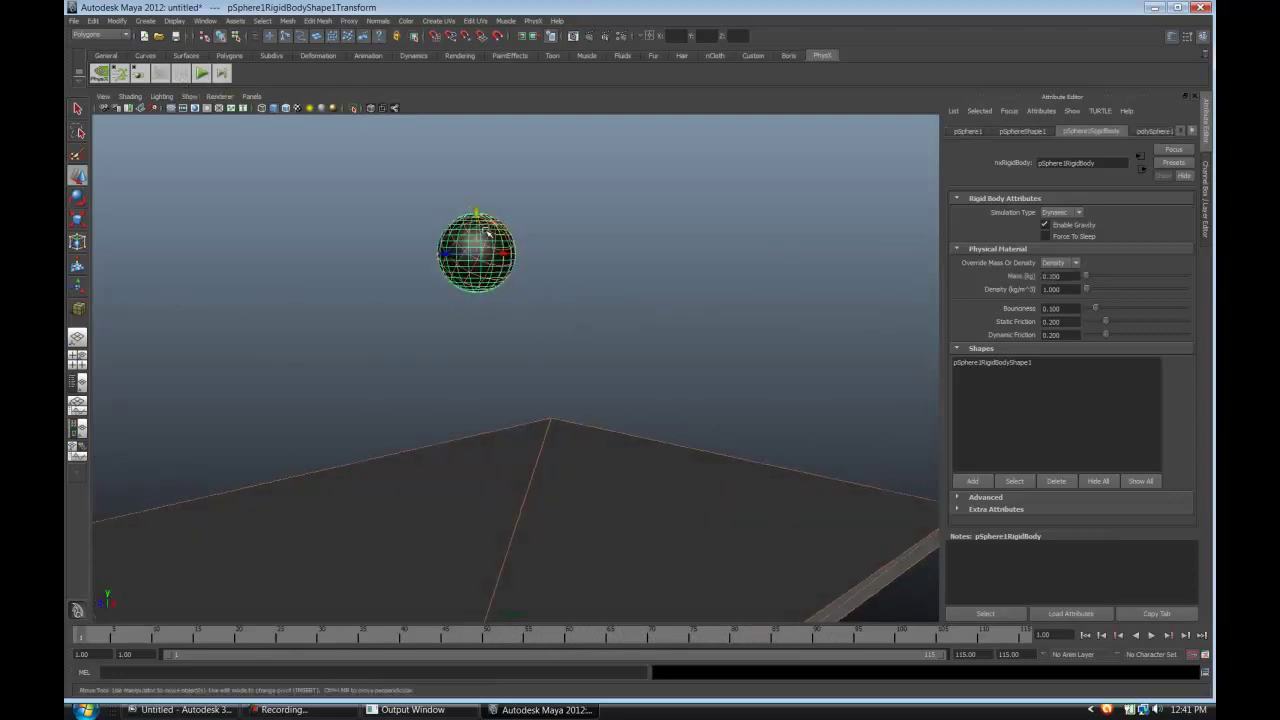
{"action": "left_click", "coordinate": [1204, 200]}
{"action": "scroll", "coordinate": [1191, 364], "scroll_direction": "down", "scroll_amount": 5}
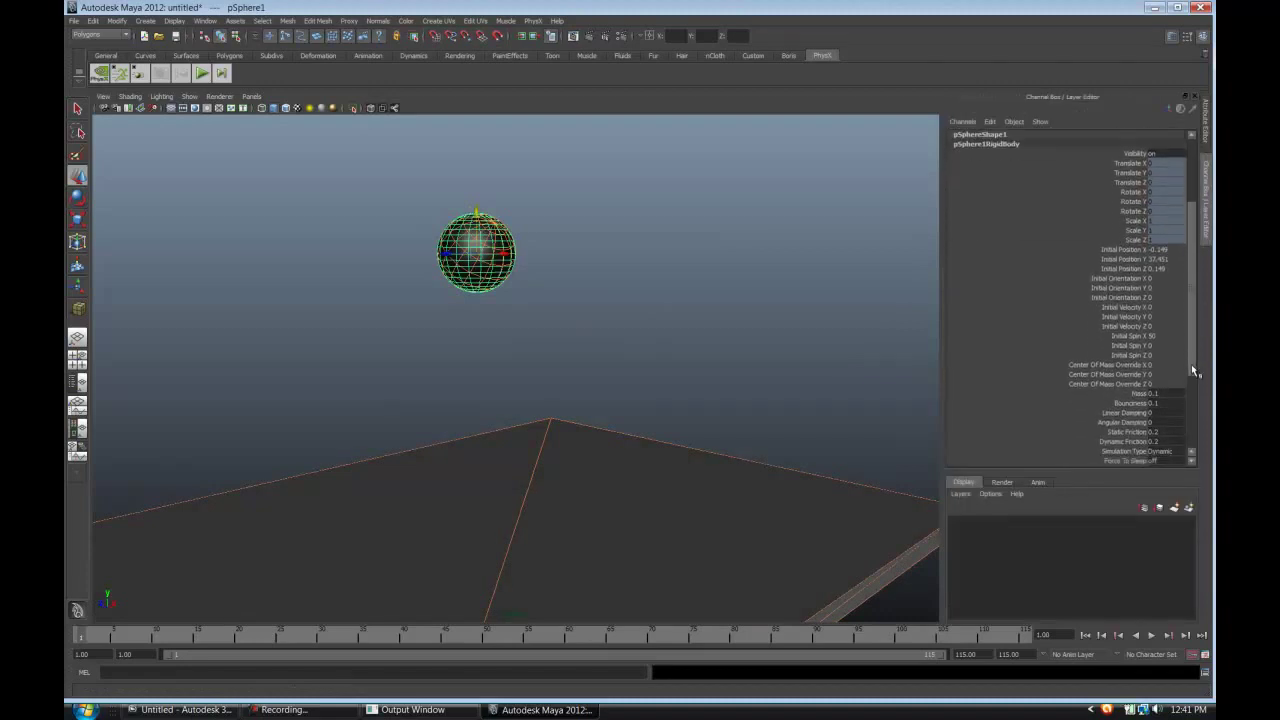
{"action": "double_click", "coordinate": [1166, 273]}
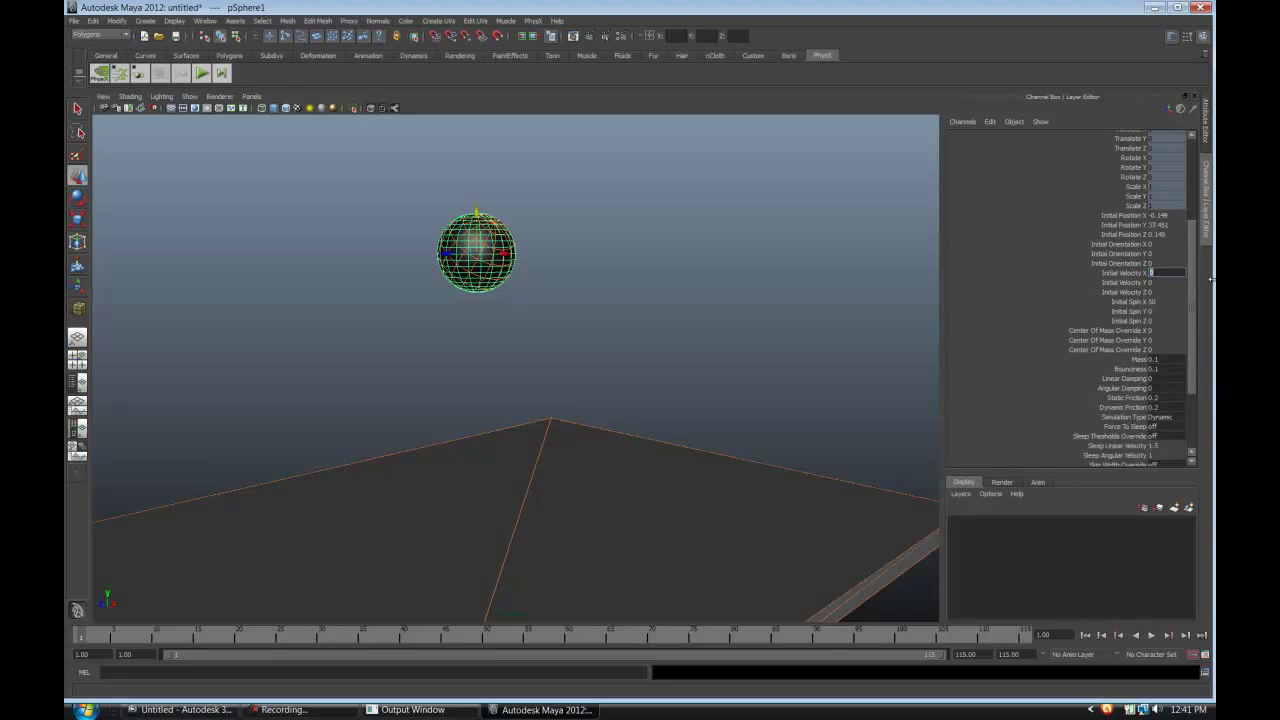
{"action": "left_click", "coordinate": [201, 74]}
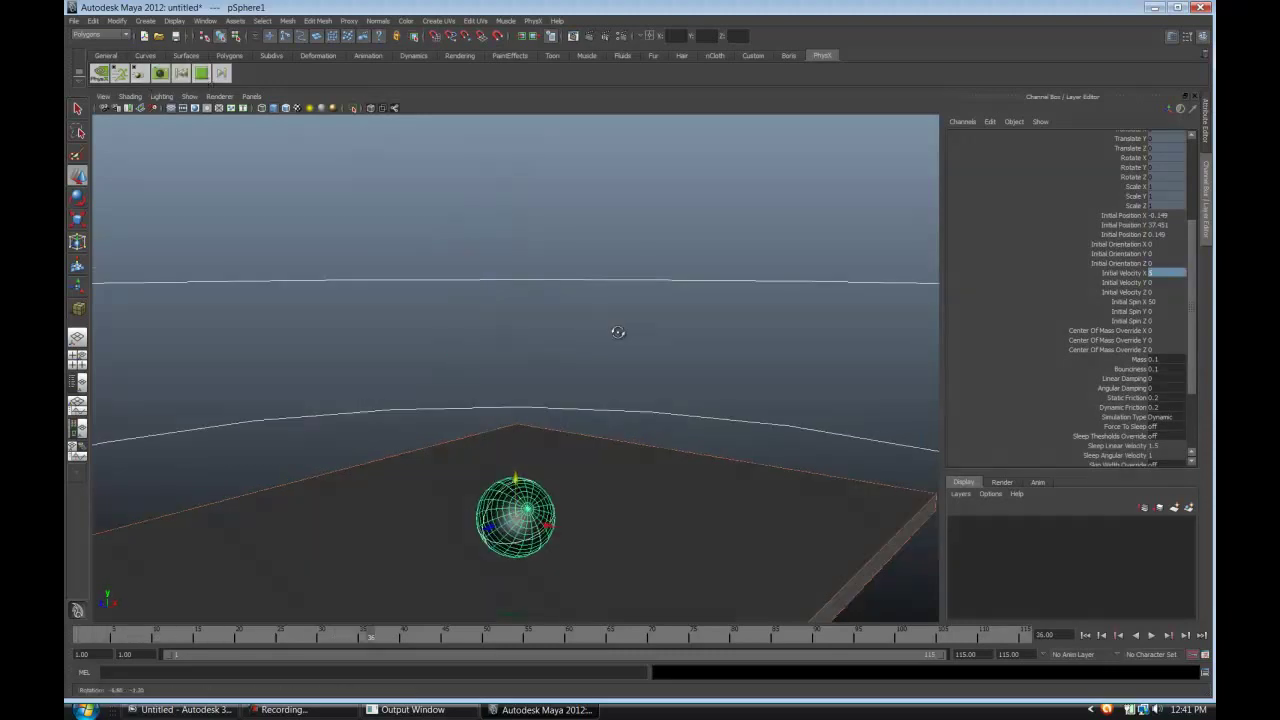
{"action": "key", "text": "Escape"}
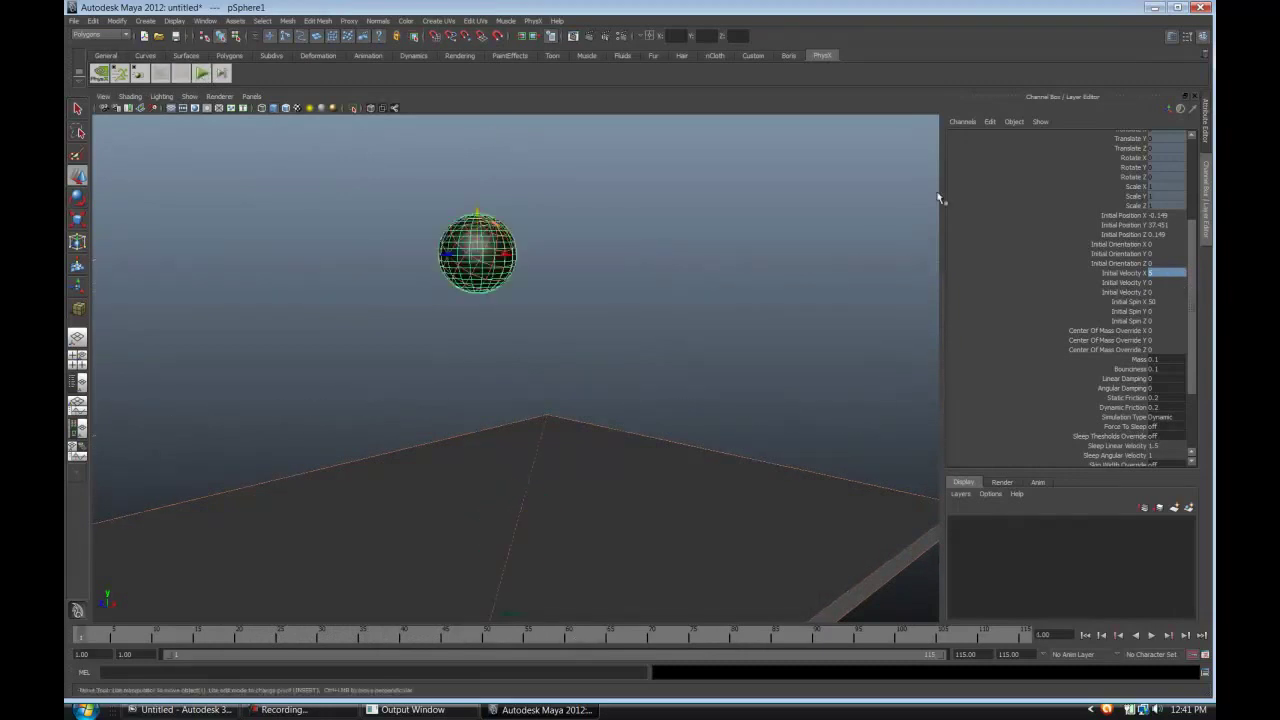
Set the sphere's Initial Velocity X to 20, run the simulation to test it, and reset the simulation.
{"action": "left_click", "coordinate": [1171, 279]}
{"action": "left_click", "coordinate": [201, 74]}
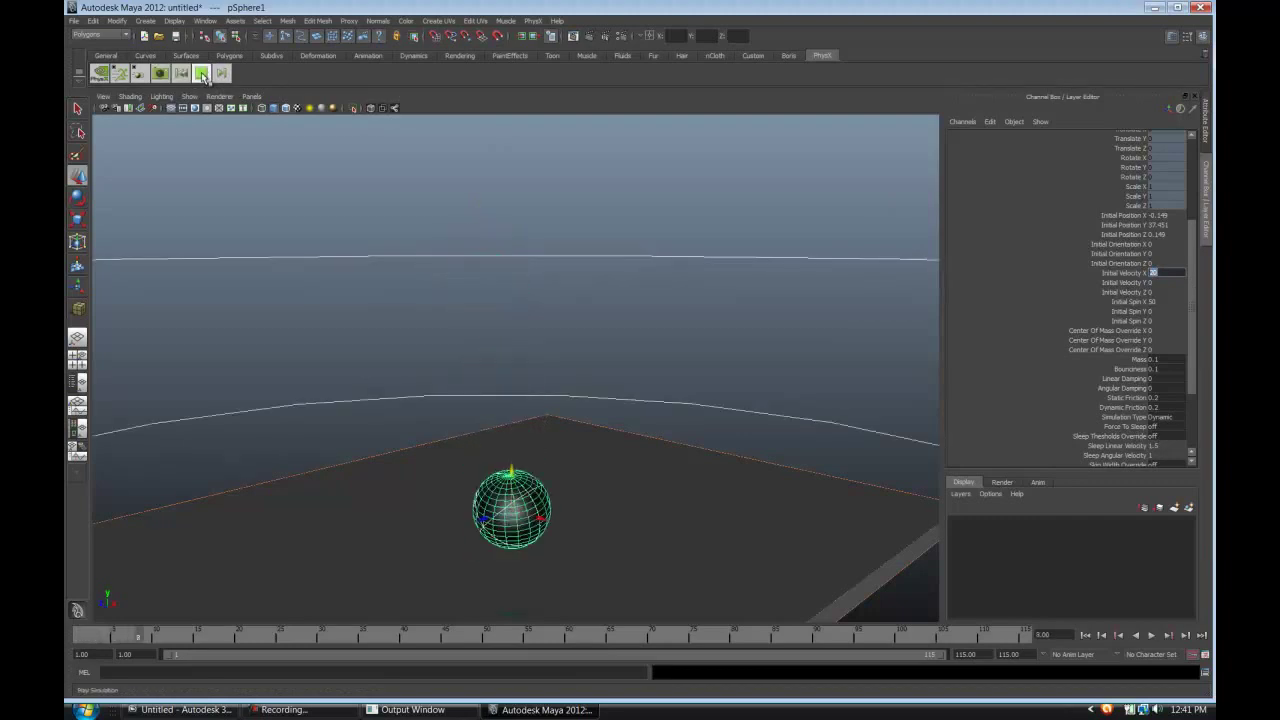
{"action": "left_click_drag", "start_coordinate": [531, 175], "coordinate": [511, 206], "text": "alt"}
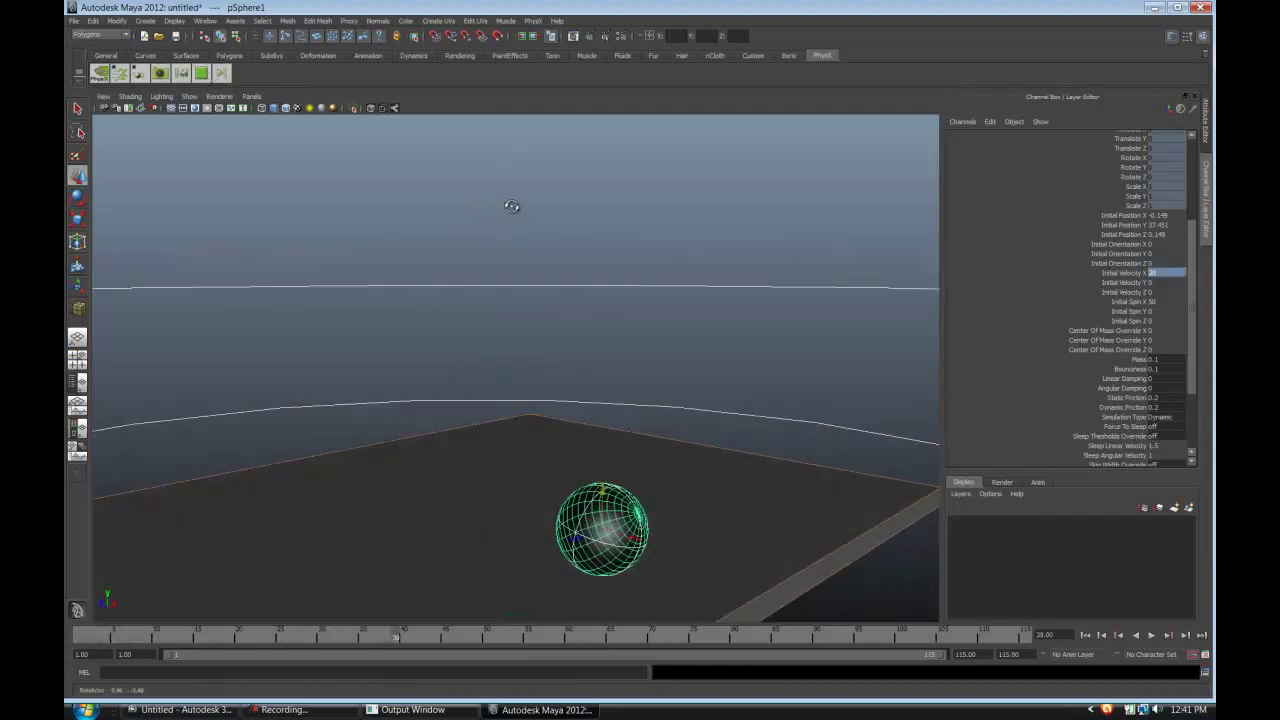
{"action": "left_click", "coordinate": [203, 74]}
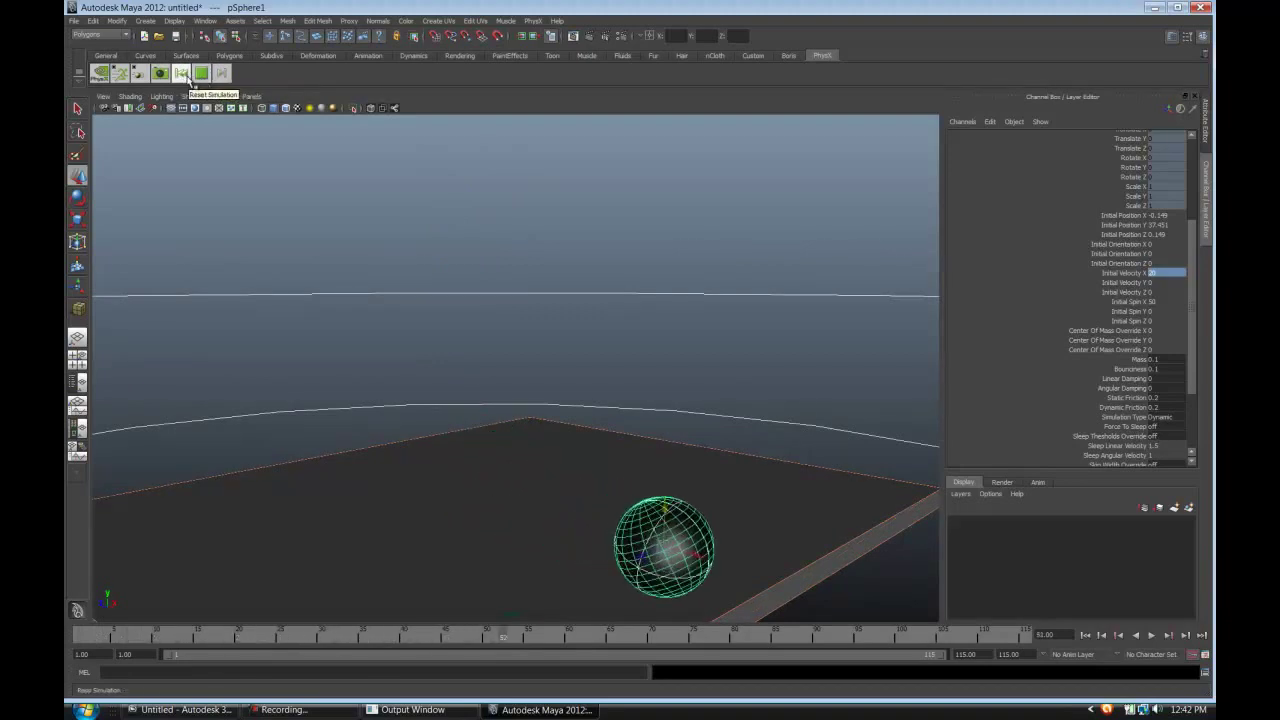
{"action": "left_click", "coordinate": [190, 80]}
{"action": "left_click", "coordinate": [202, 74]}
{"action": "left_click", "coordinate": [202, 74]}
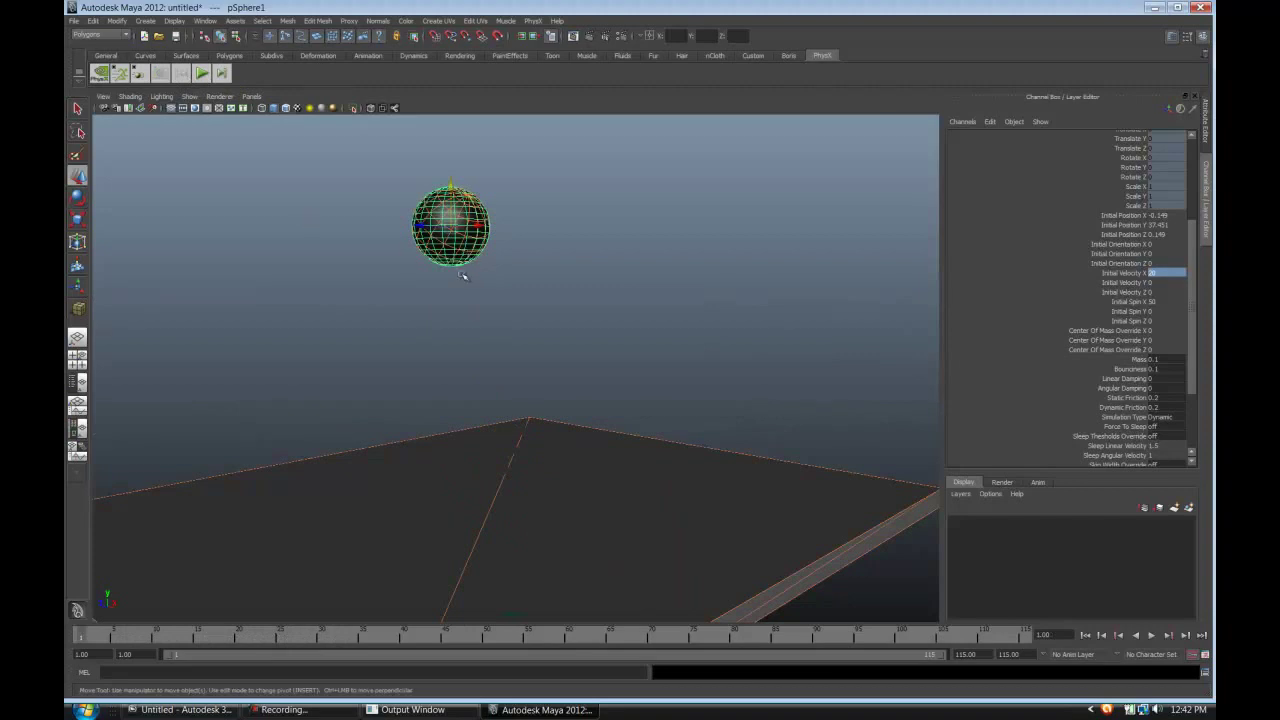
{"action": "left_click_drag", "start_coordinate": [494, 298], "coordinate": [651, 331], "text": "alt"}
{"action": "left_click", "coordinate": [641, 328]}
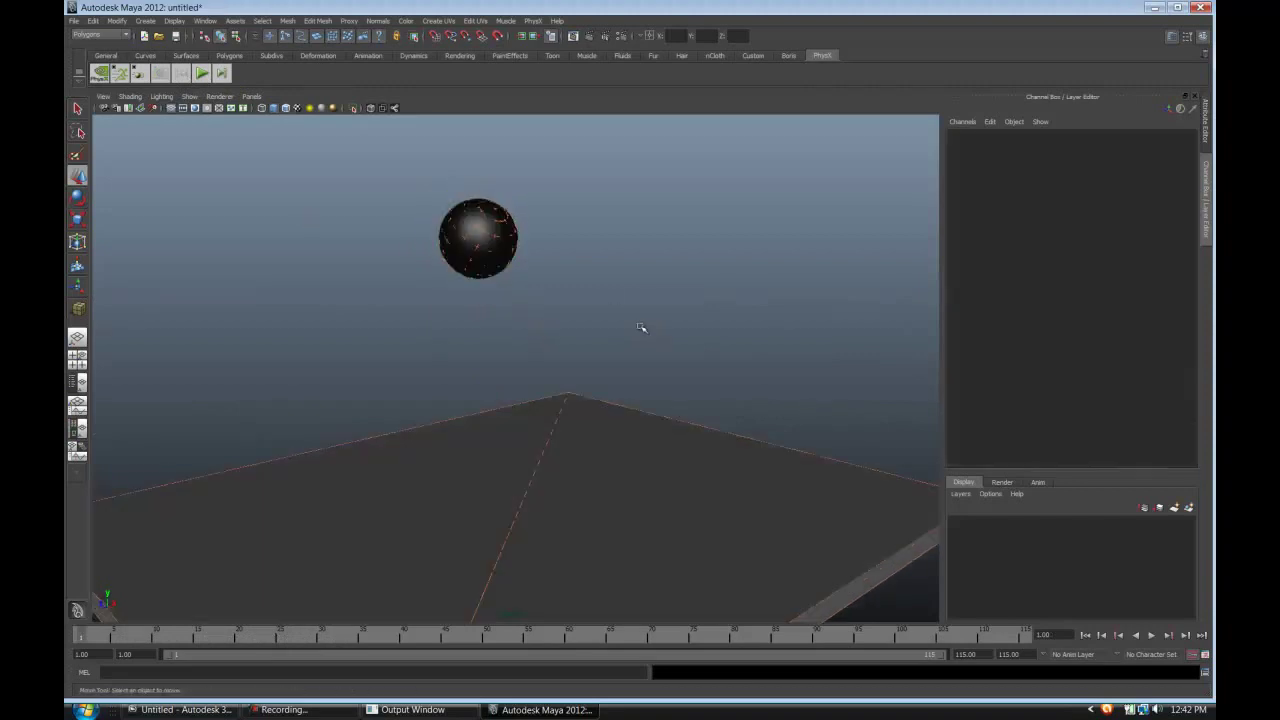
Select the sphere and the ground slab and bake their rigid body simulation to keyframes.
{"action": "left_click", "coordinate": [533, 21]}
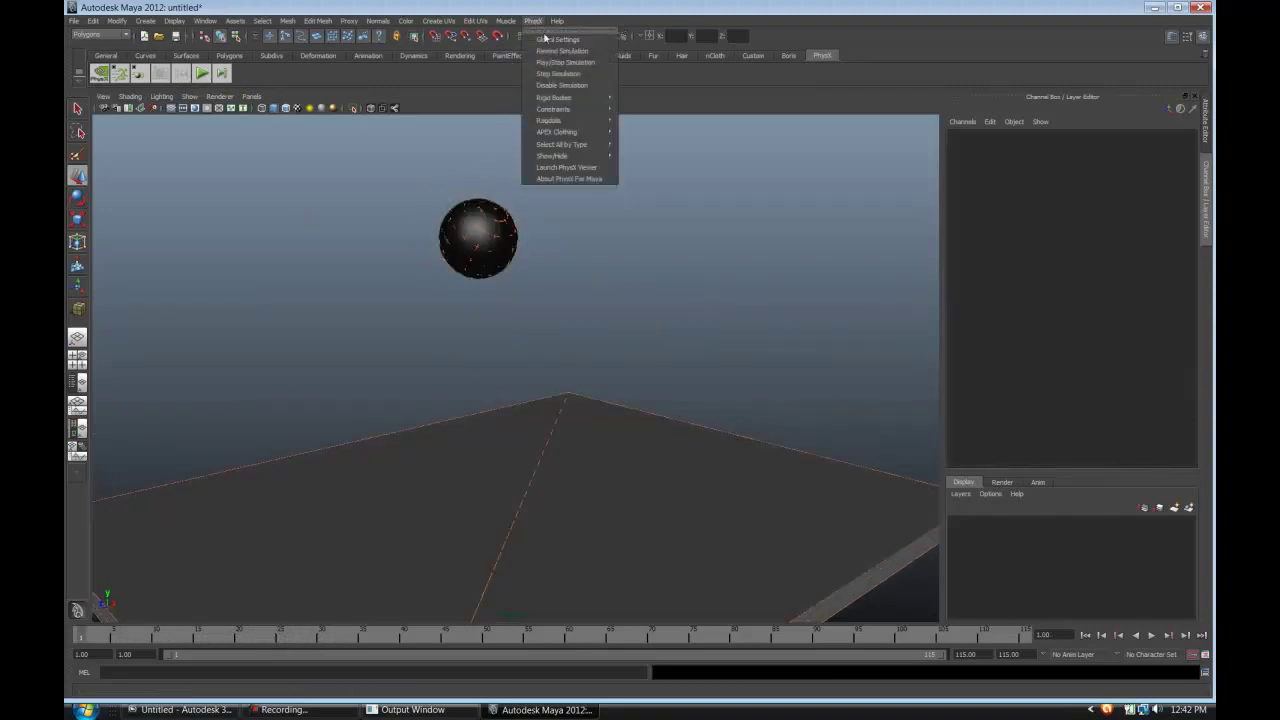
{"action": "mouse_move", "coordinate": [571, 101]}
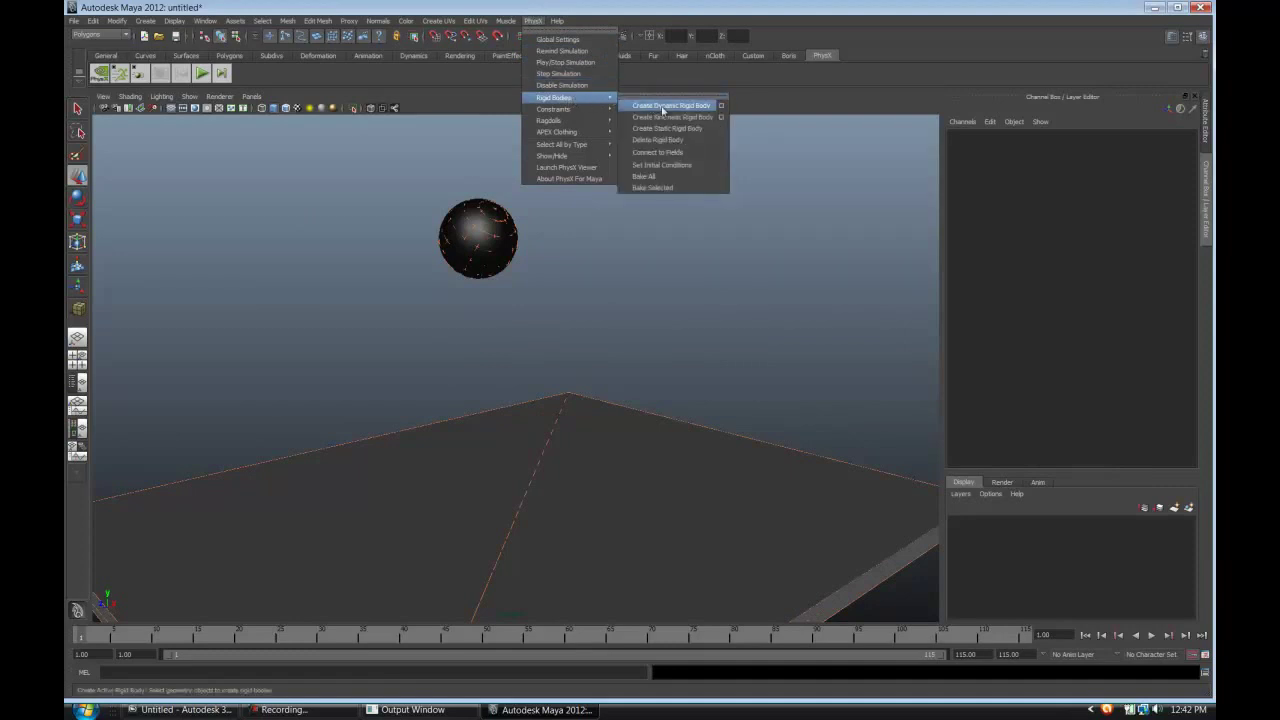
{"action": "left_click", "coordinate": [392, 215]}
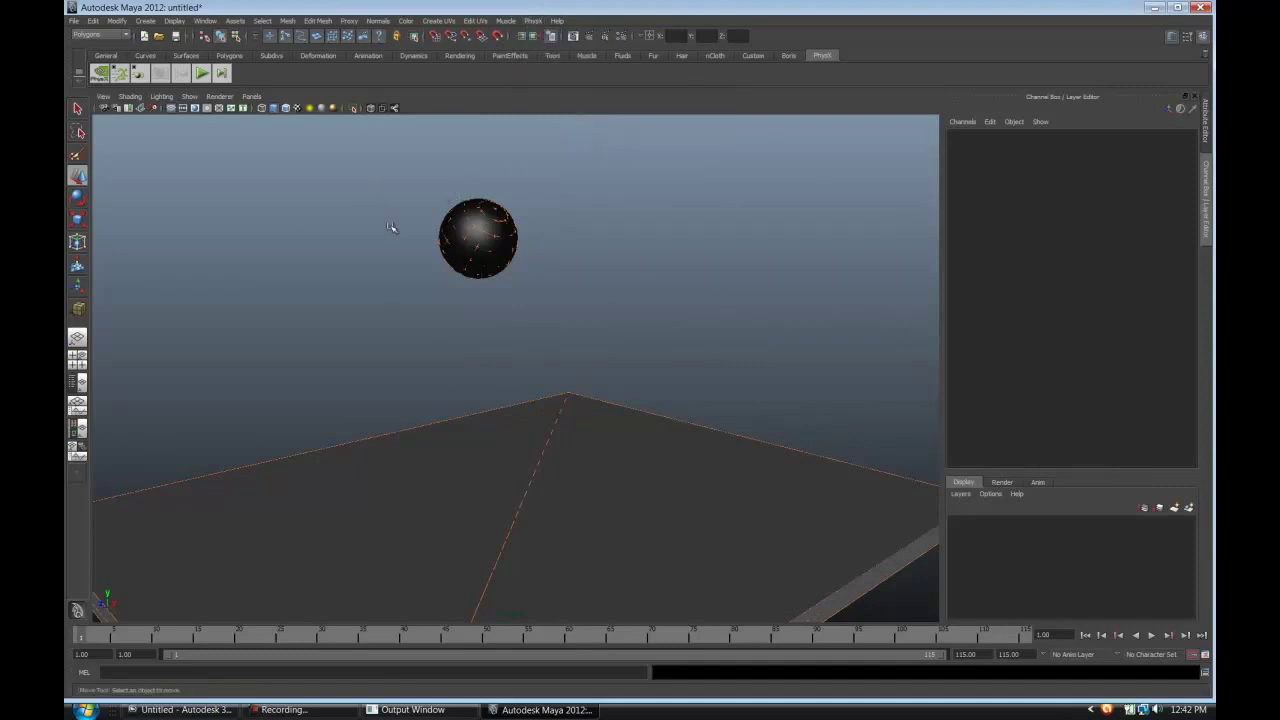
{"action": "left_click_drag", "start_coordinate": [368, 300], "coordinate": [680, 498]}
{"action": "left_click", "coordinate": [535, 21]}
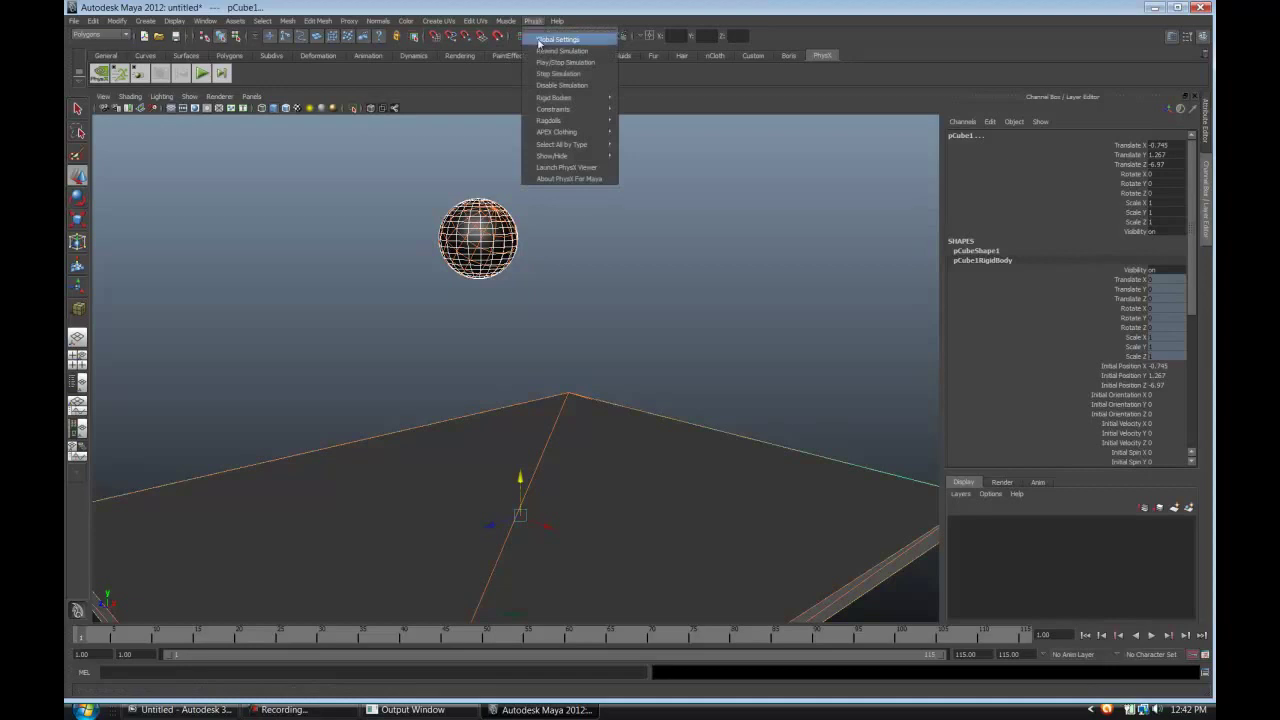
{"action": "mouse_move", "coordinate": [554, 100]}
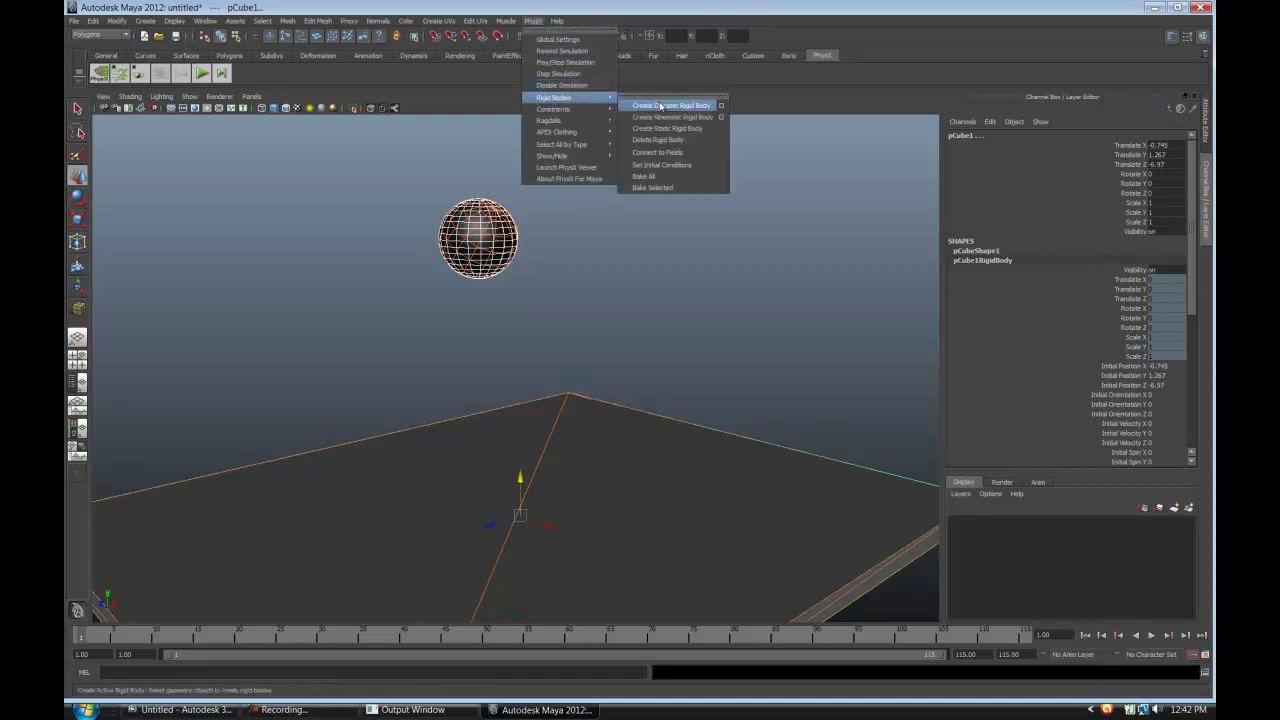
{"action": "left_click", "coordinate": [672, 182]}
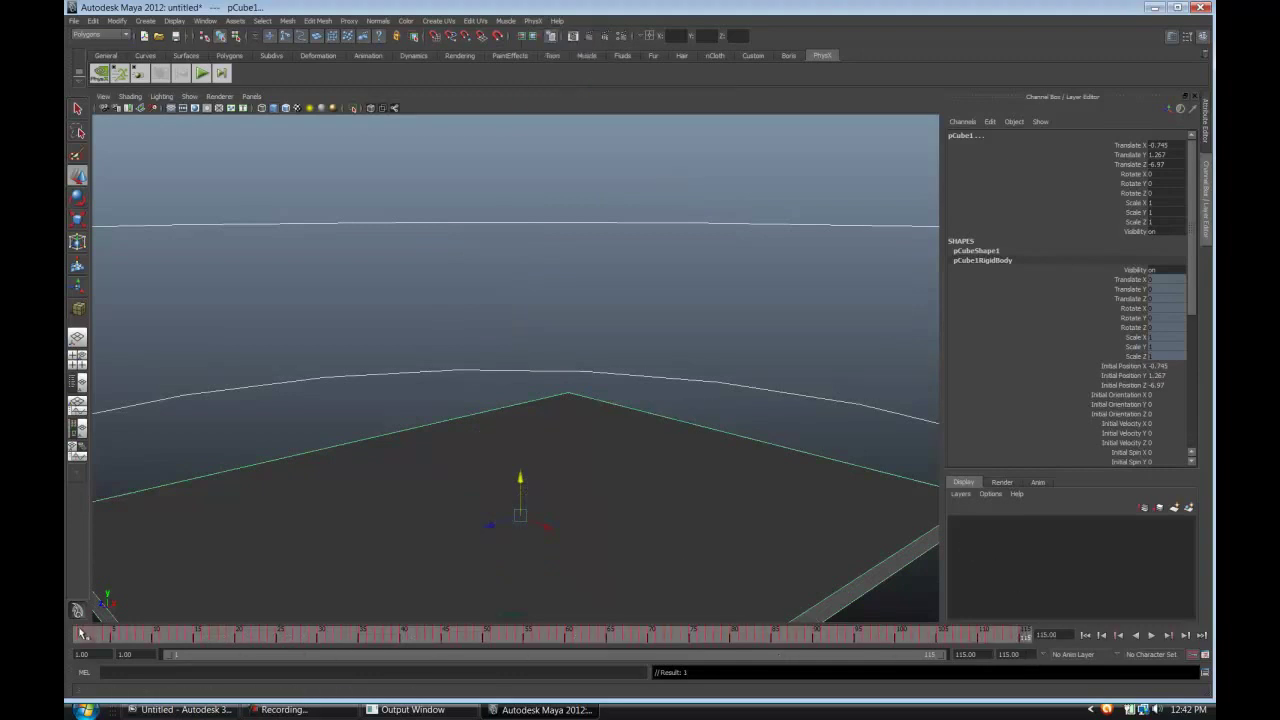
Scrub the baked animation from frame 115 back to frame 1 to check the ball's motion.
{"action": "left_click", "coordinate": [466, 205]}
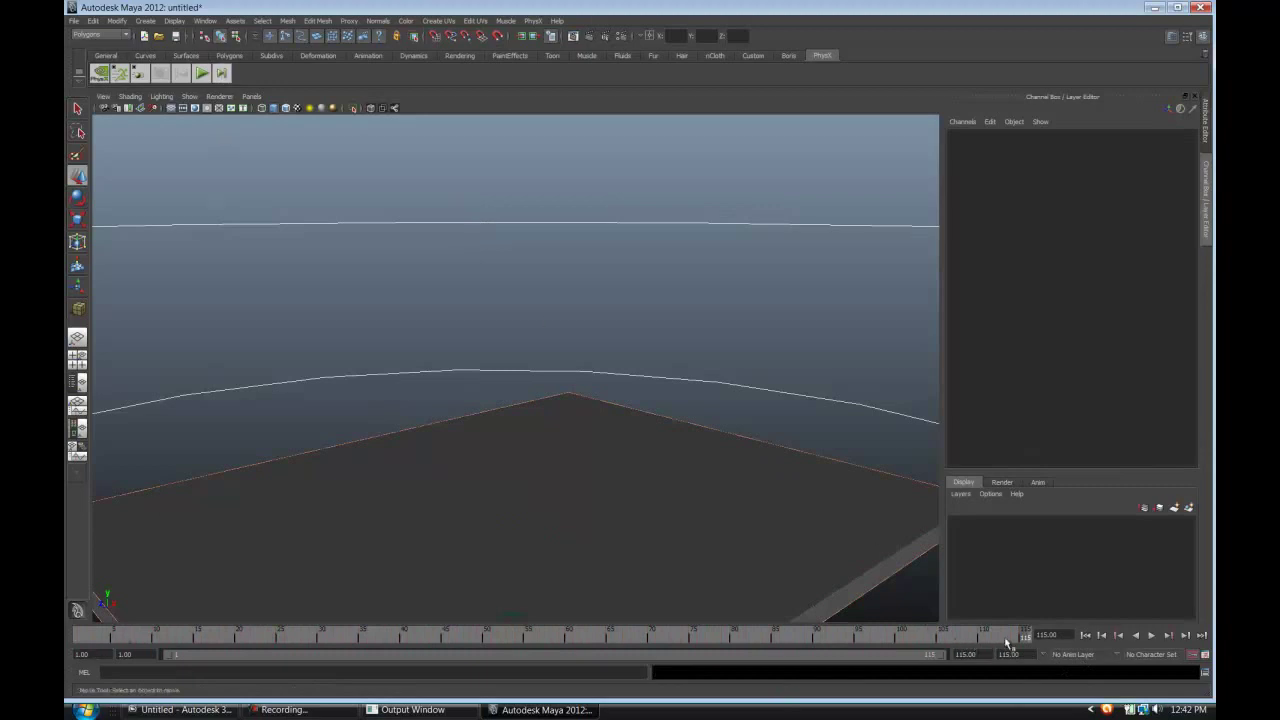
{"action": "left_click_drag", "start_coordinate": [1025, 640], "coordinate": [63, 626]}
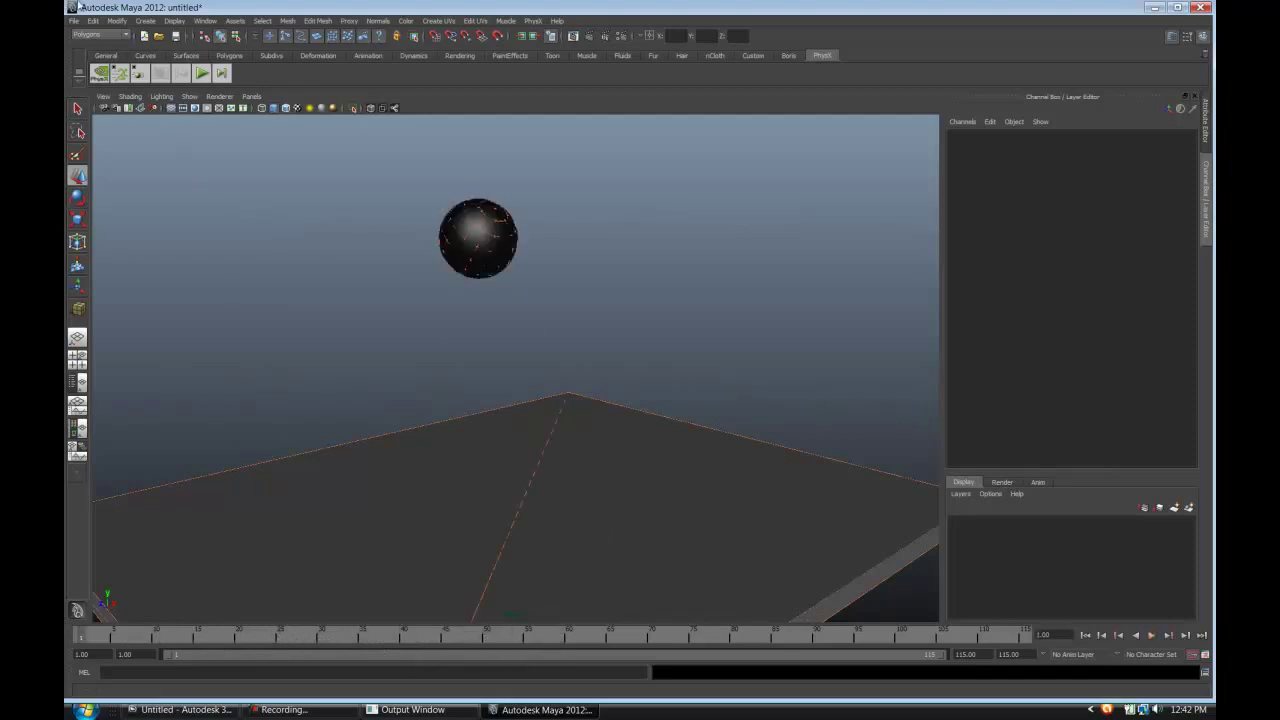
{"action": "left_click_drag", "start_coordinate": [595, 334], "coordinate": [620, 334], "text": "alt"}
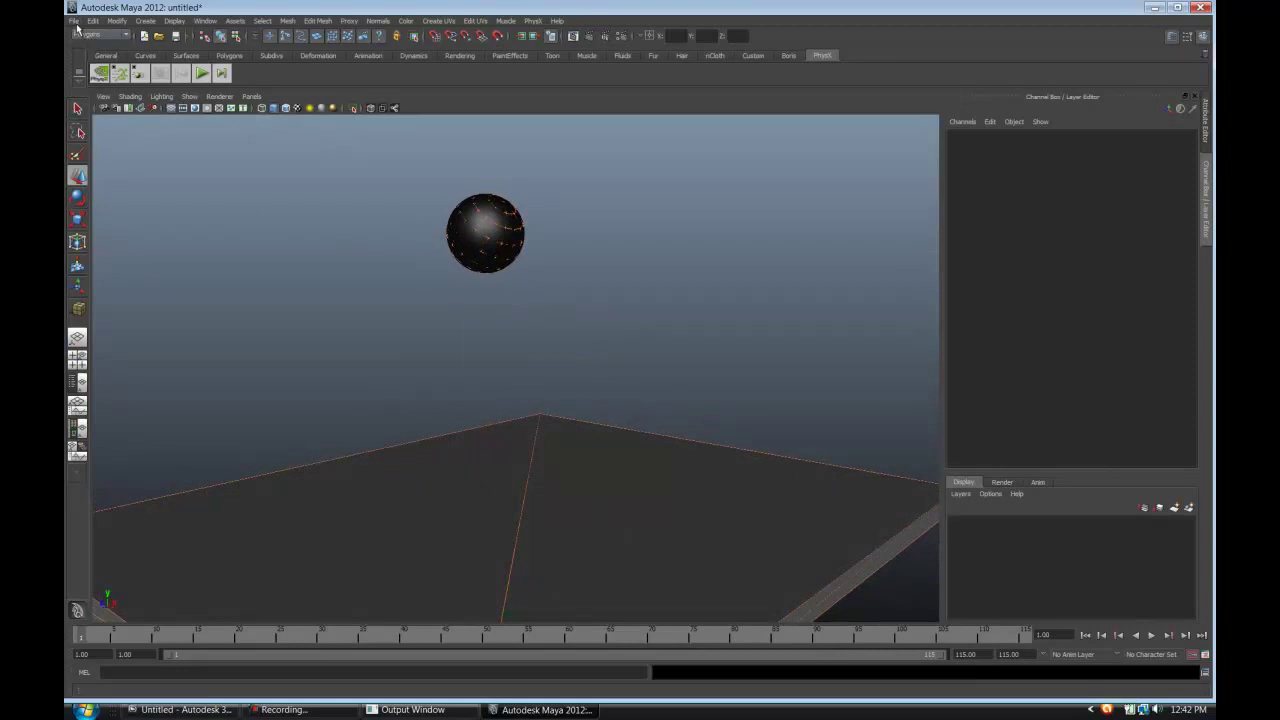
Export the whole scene in FBX format as "ball" into the From Maya folder inside C:/Tutorials/beachball.
{"action": "left_click", "coordinate": [74, 21]}
{"action": "mouse_move", "coordinate": [119, 133]}
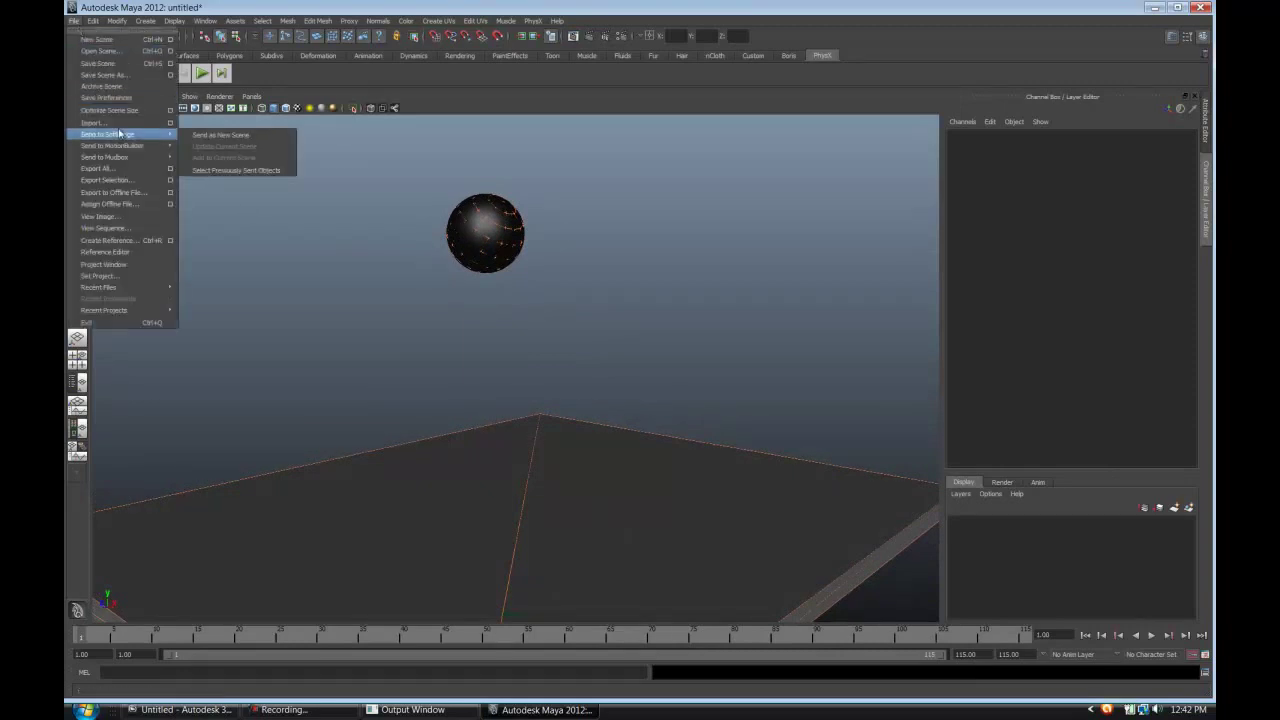
{"action": "left_click", "coordinate": [170, 168]}
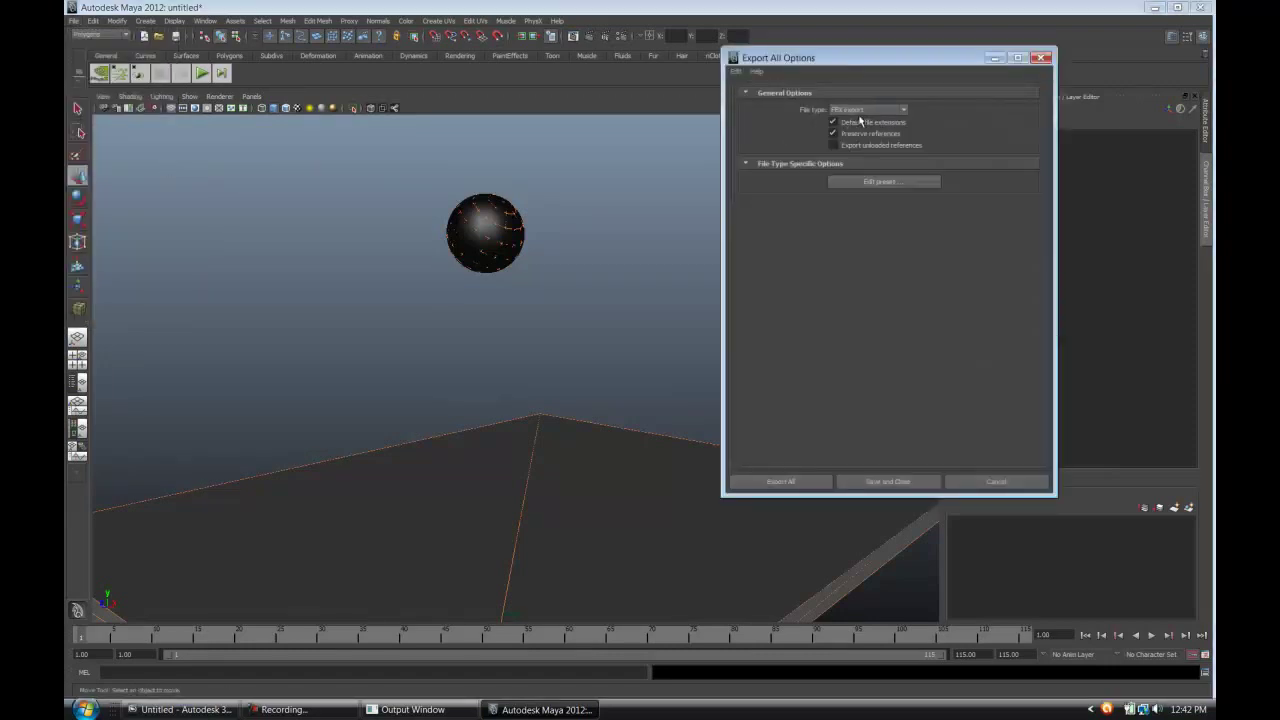
{"action": "left_click", "coordinate": [810, 482]}
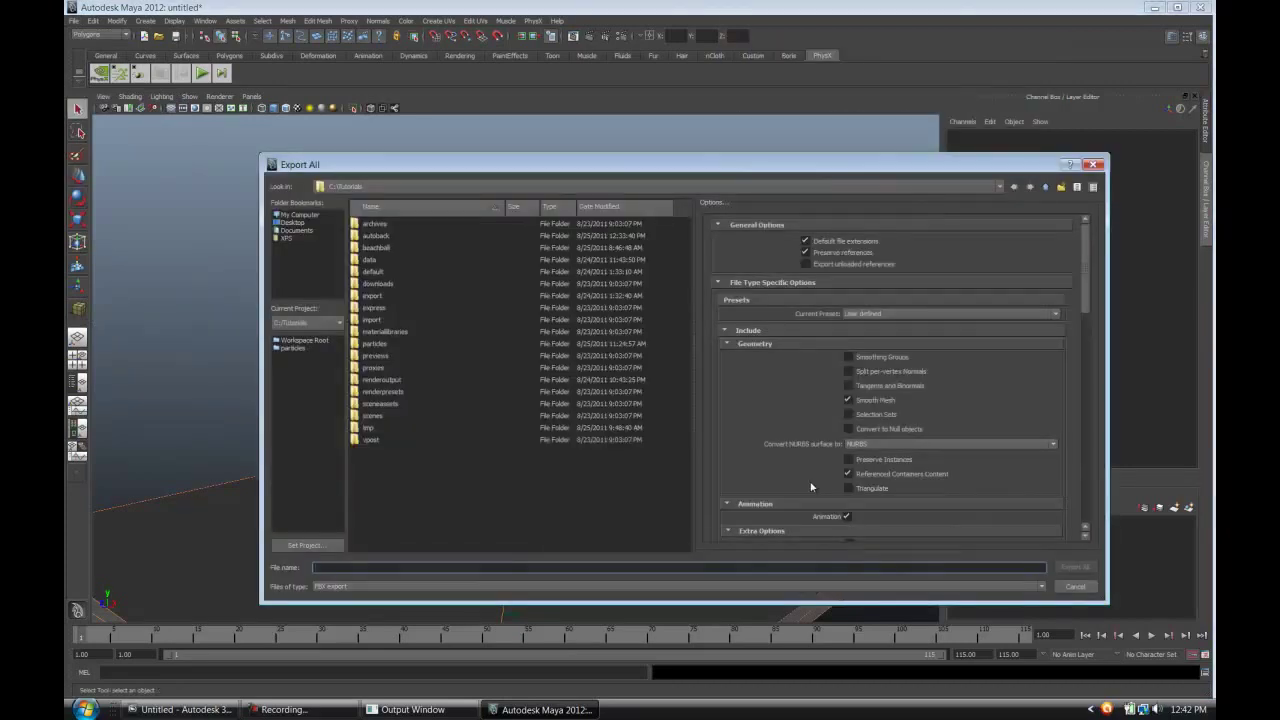
{"action": "double_click", "coordinate": [381, 248]}
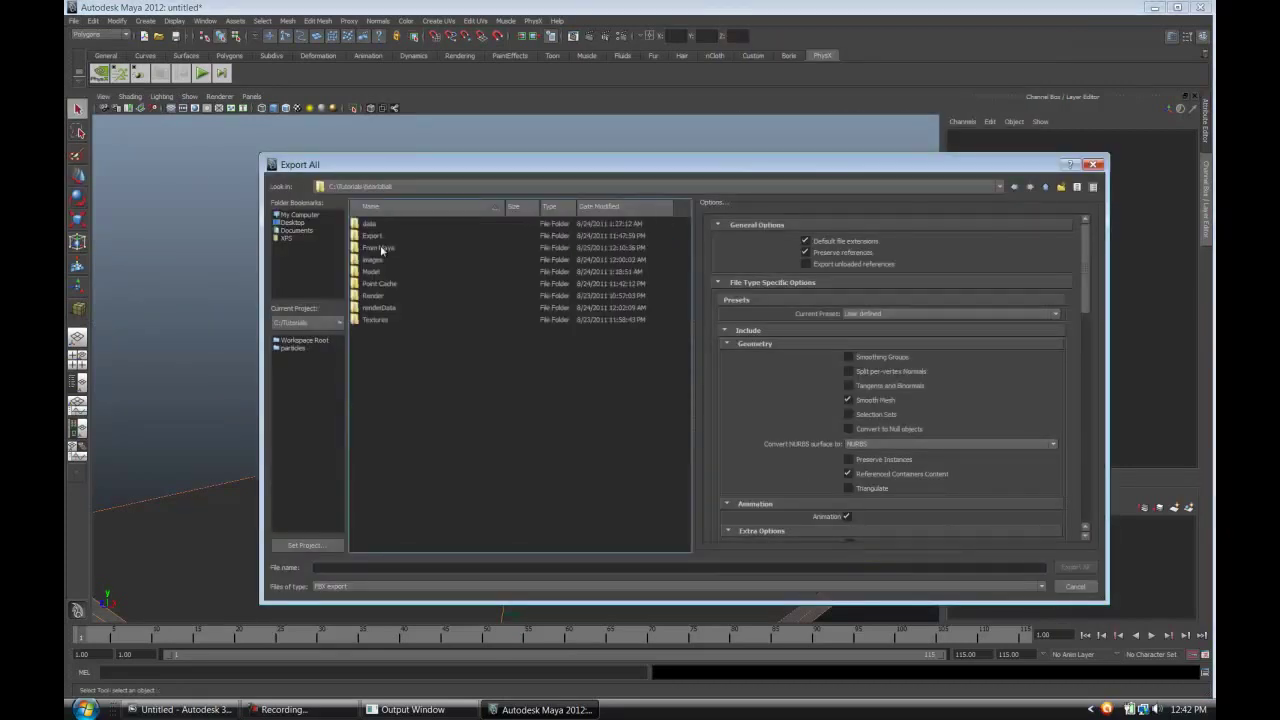
{"action": "double_click", "coordinate": [380, 248]}
{"action": "left_click", "coordinate": [380, 567]}
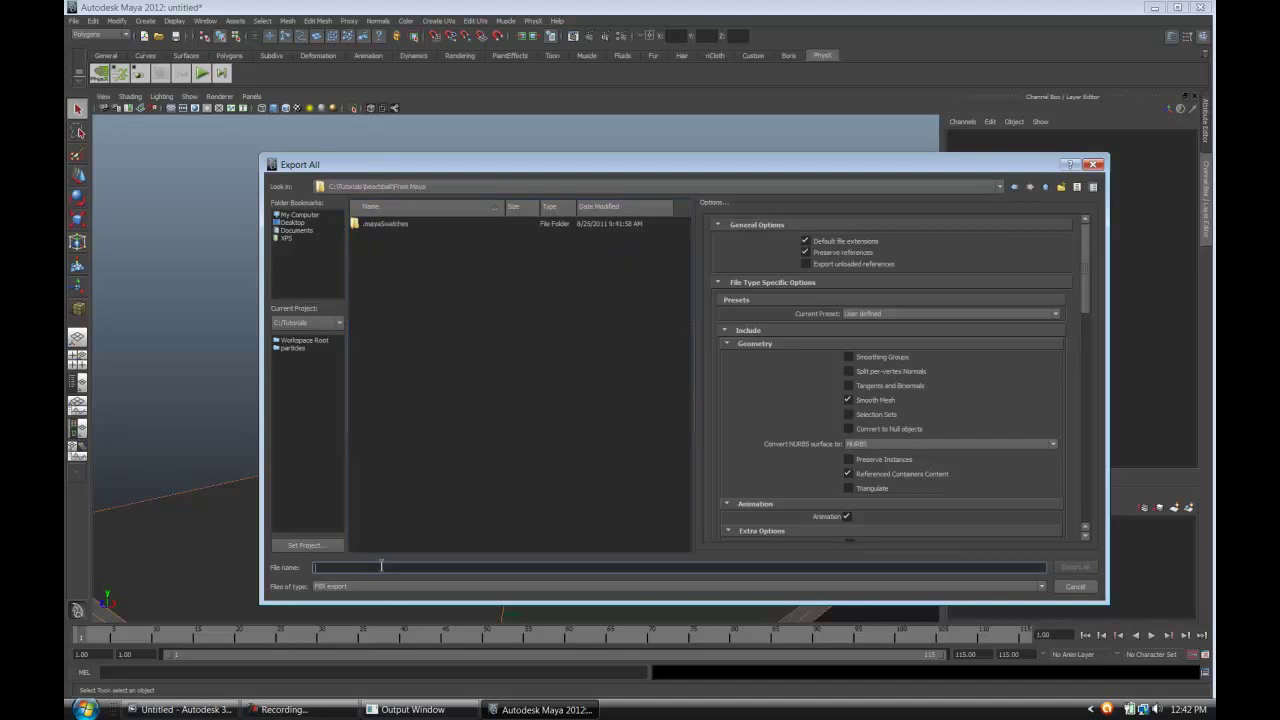
{"action": "type", "text": "be"}
{"action": "left_click_drag", "start_coordinate": [1084, 276], "coordinate": [1089, 490]}
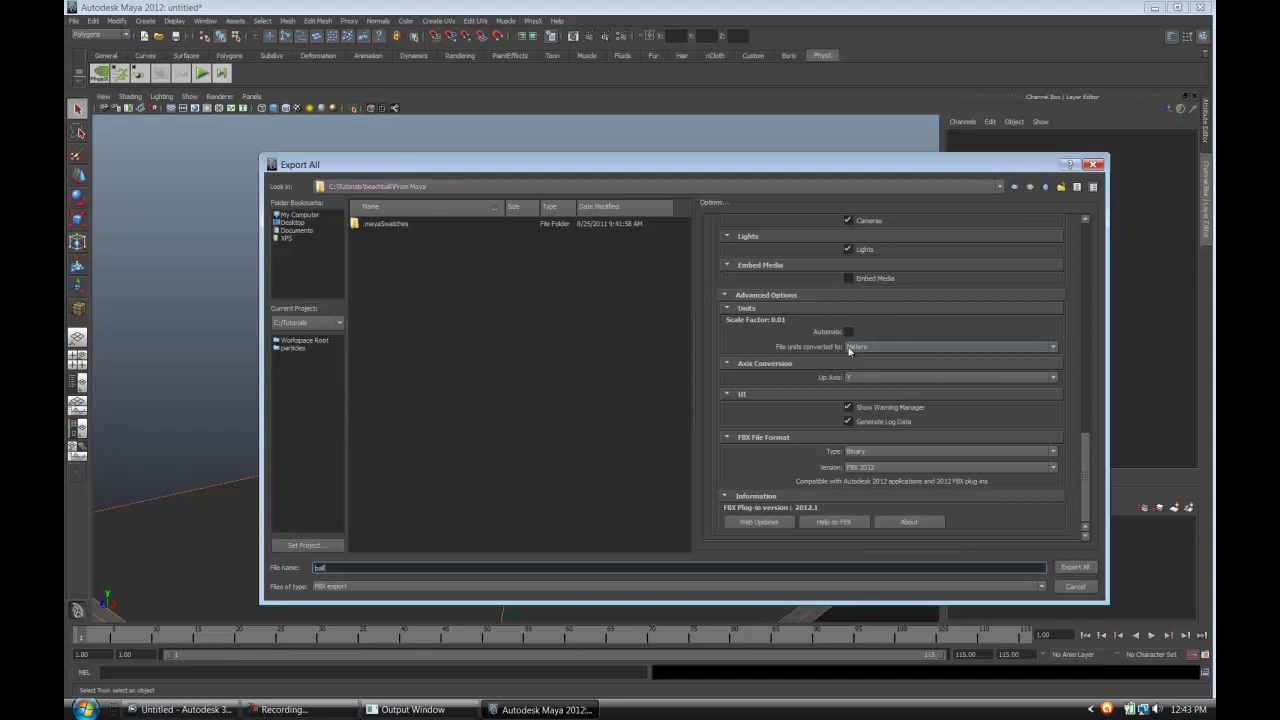
{"action": "left_click", "coordinate": [1074, 568]}
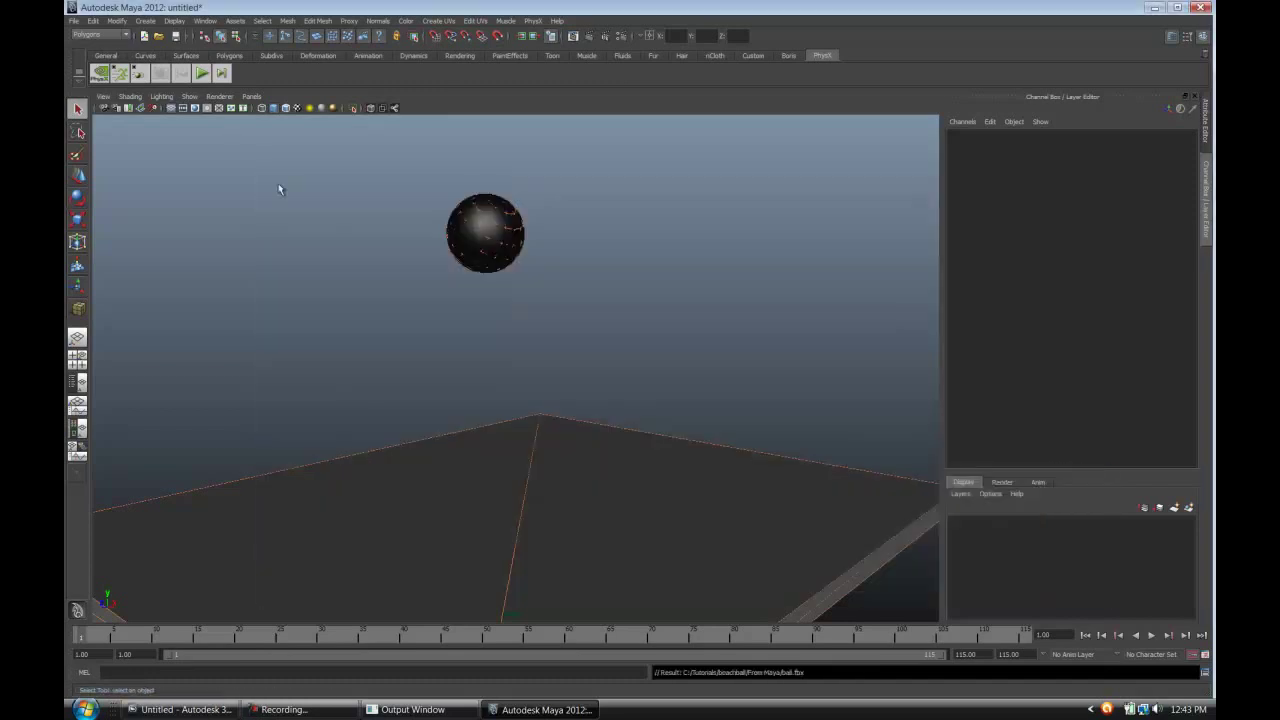
Switch to 3ds Max and import ball.fbx from the beachball project's From Maya folder, with file units converted to millimeters.
{"action": "left_click", "coordinate": [219, 711]}
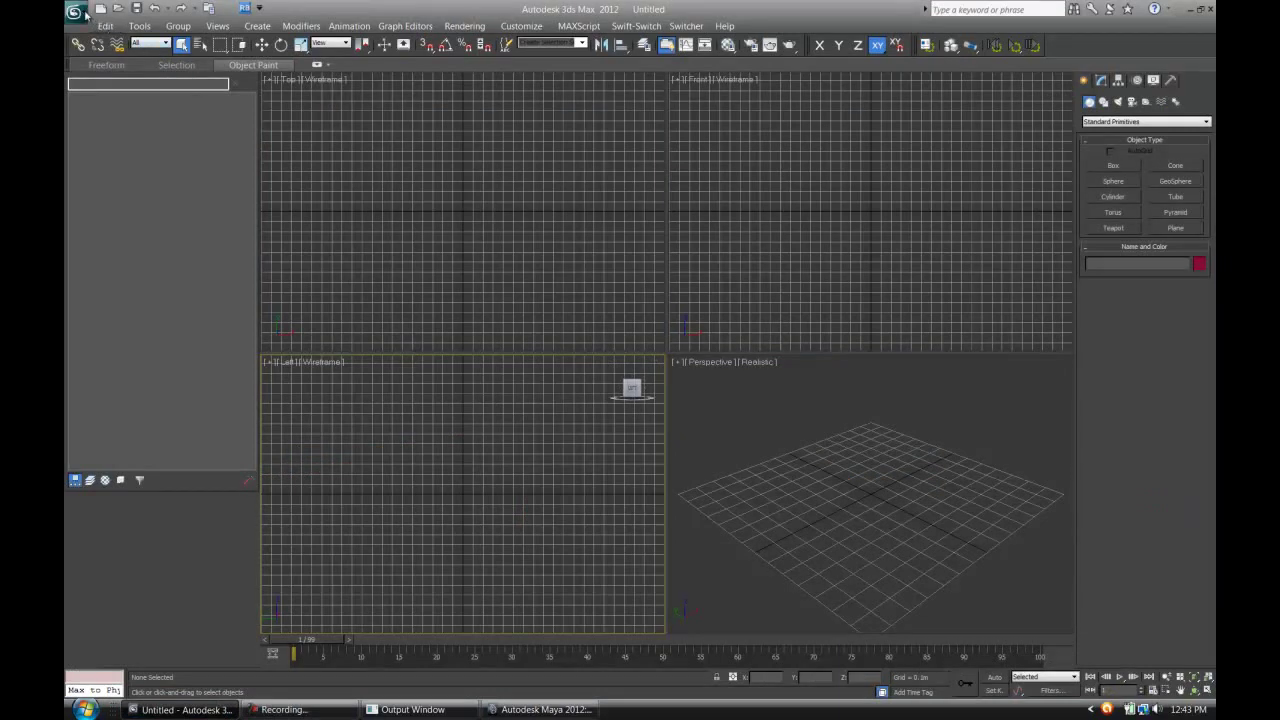
{"action": "left_click", "coordinate": [76, 12]}
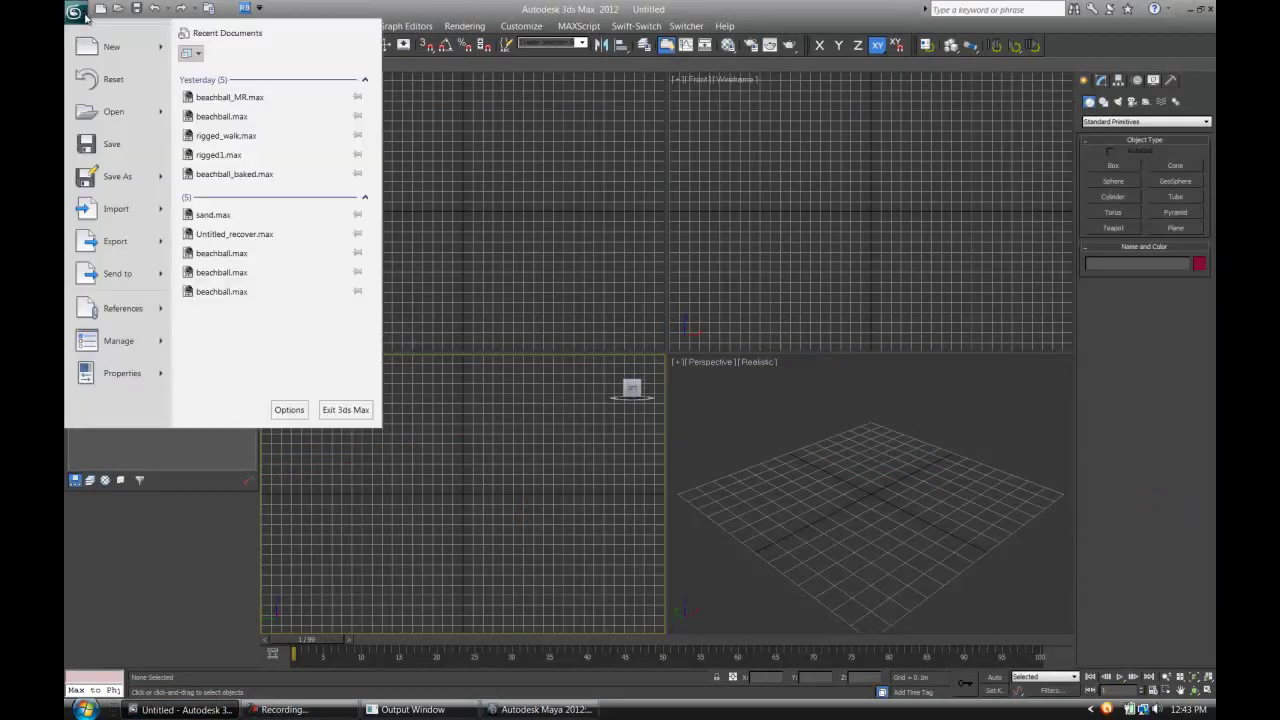
{"action": "left_click", "coordinate": [139, 207]}
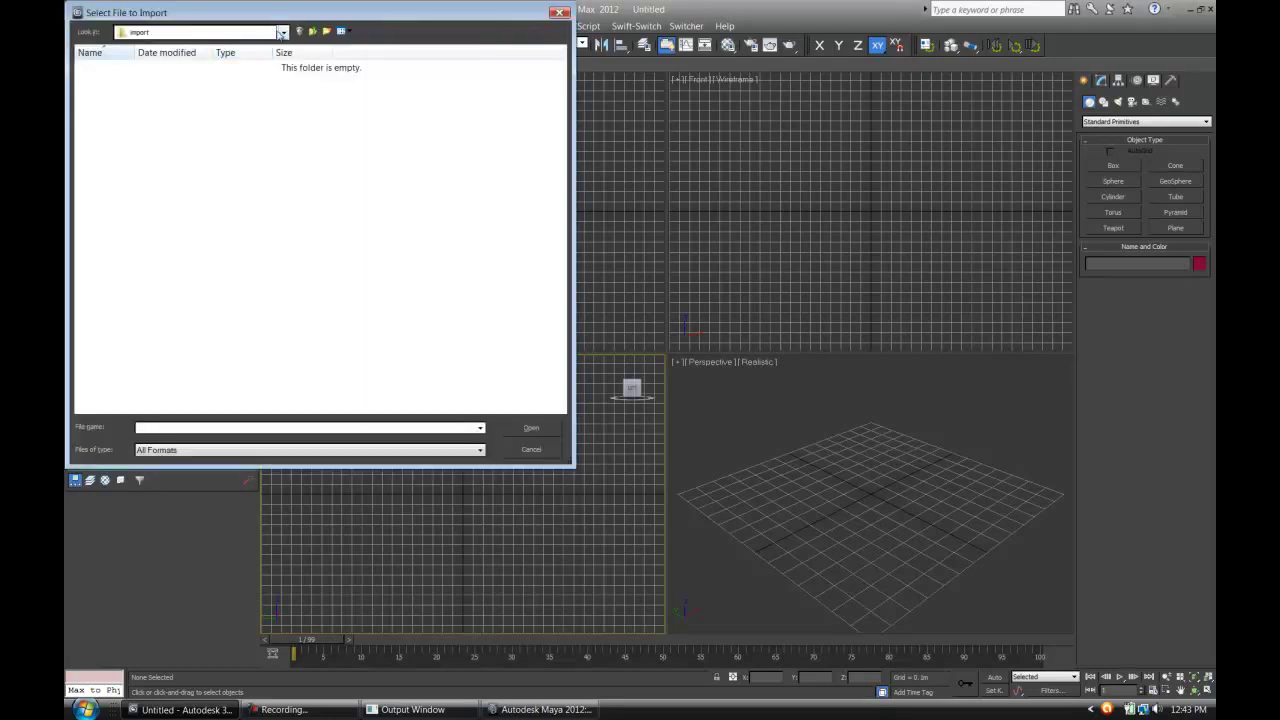
{"action": "left_click", "coordinate": [273, 34]}
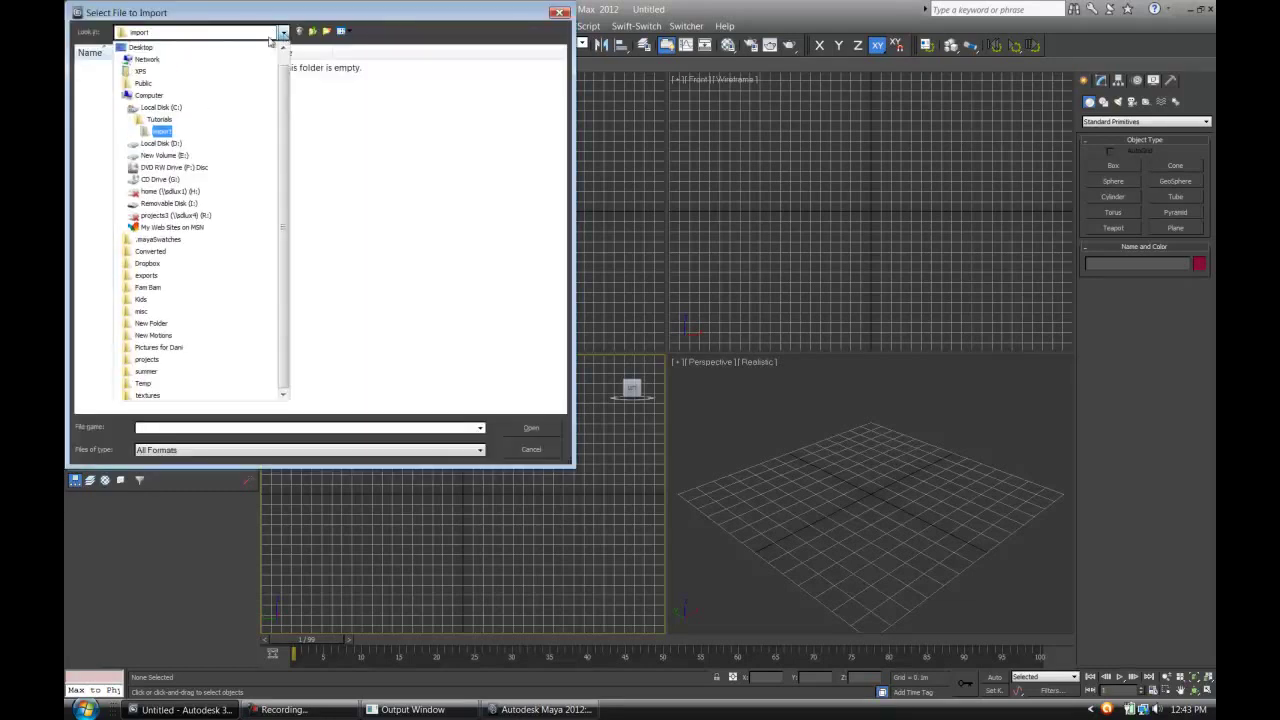
{"action": "left_click", "coordinate": [162, 119]}
{"action": "double_click", "coordinate": [112, 83]}
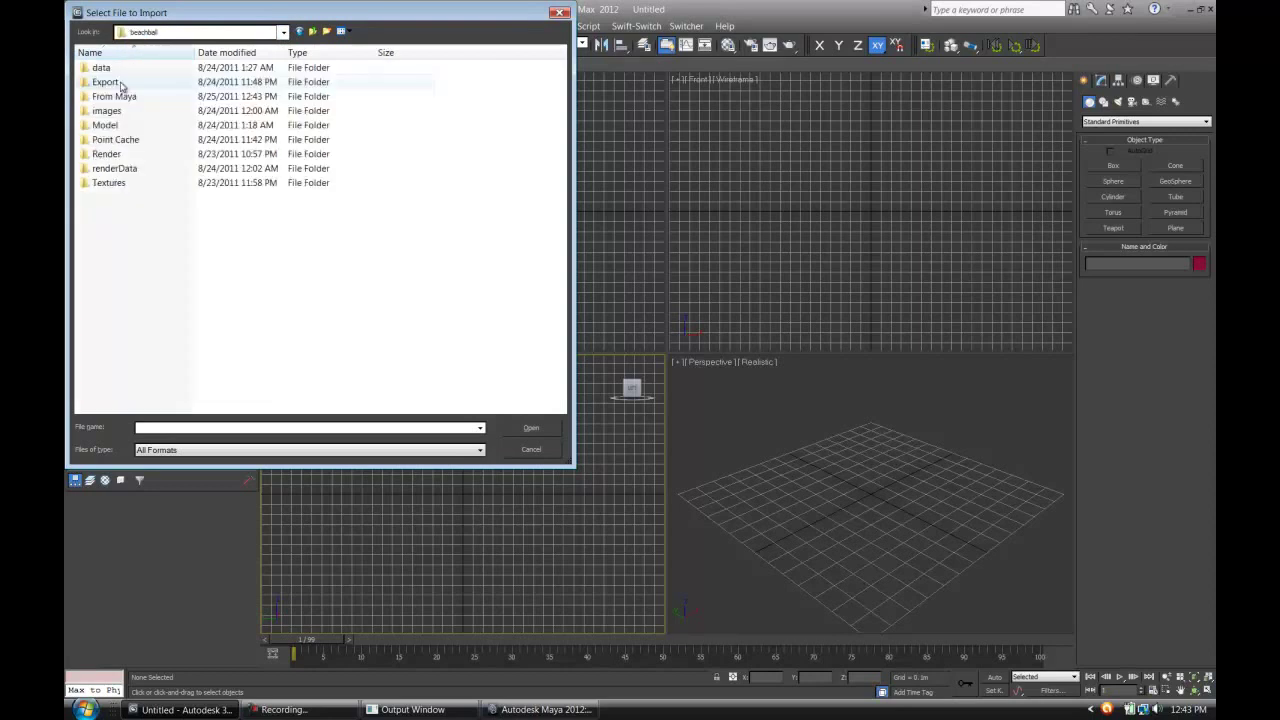
{"action": "double_click", "coordinate": [114, 96]}
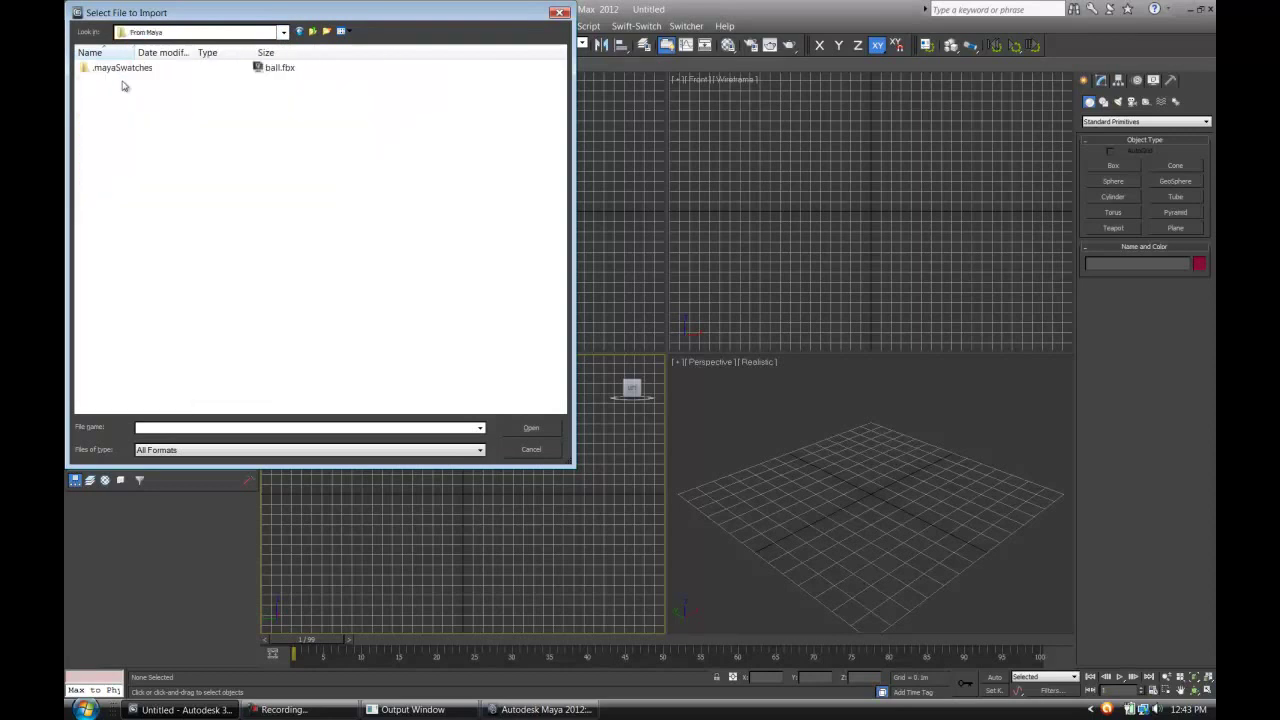
{"action": "left_click", "coordinate": [272, 68]}
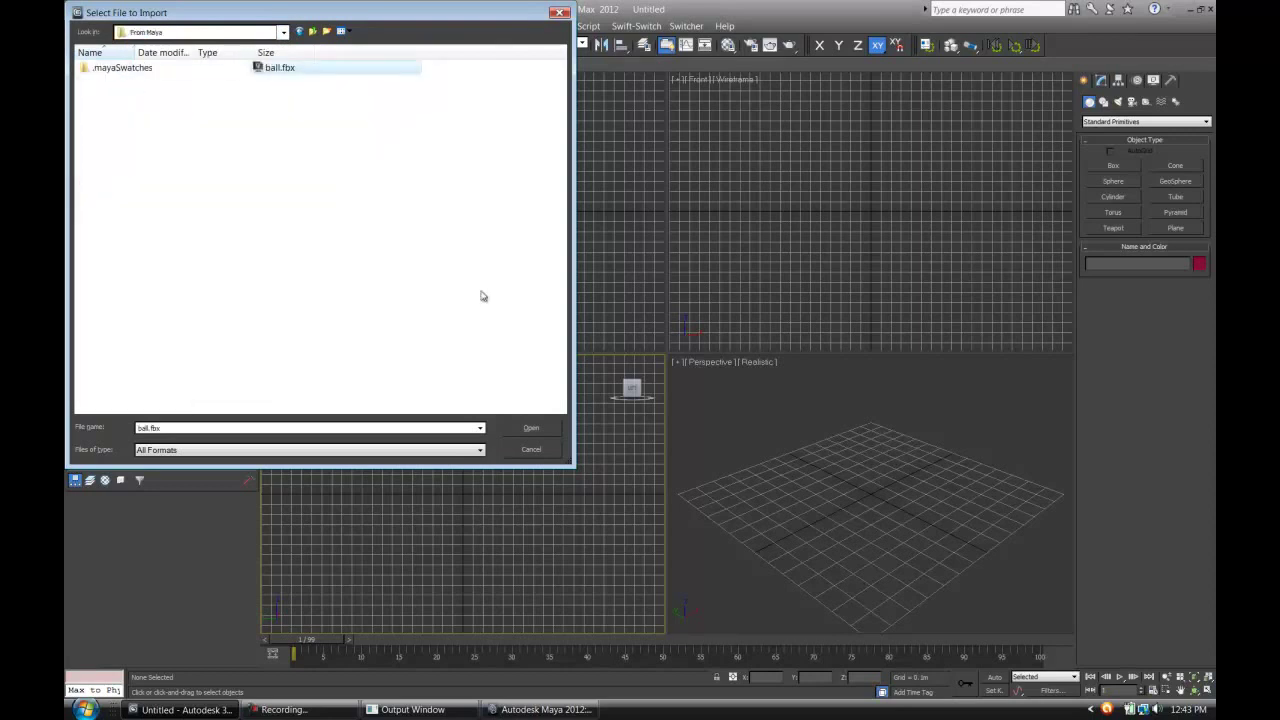
{"action": "left_click", "coordinate": [531, 429]}
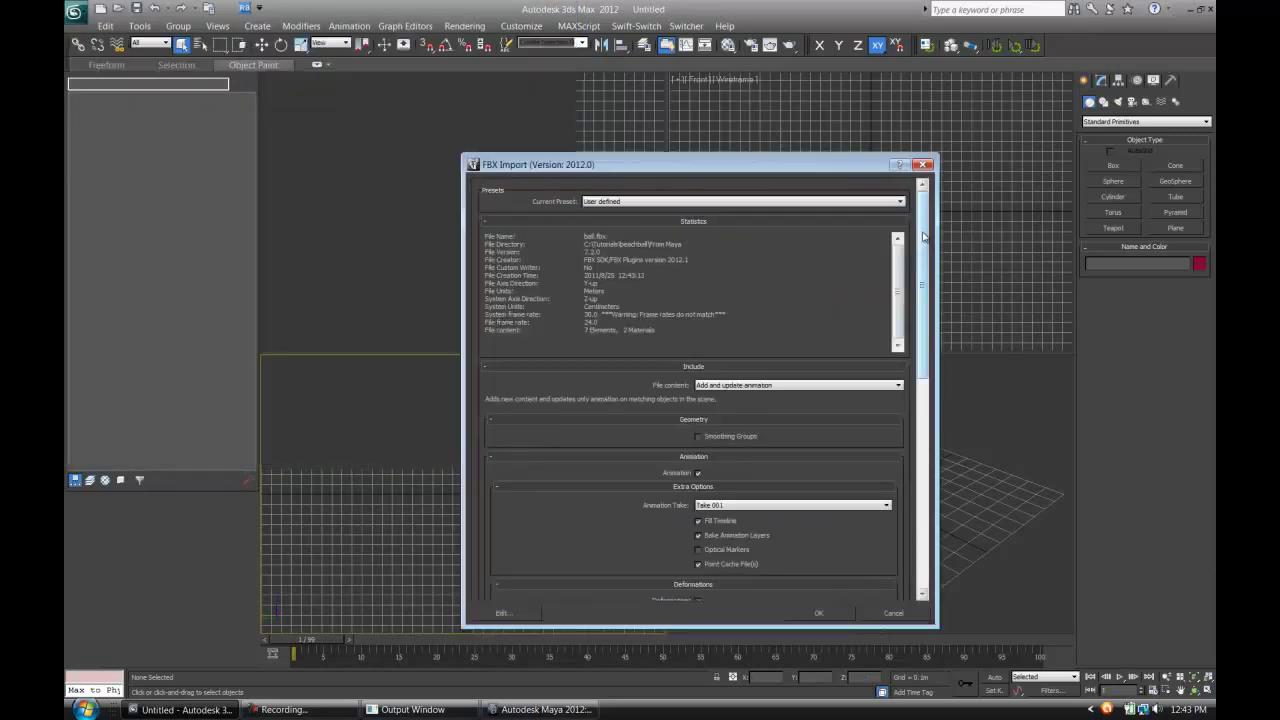
{"action": "left_click_drag", "start_coordinate": [921, 238], "coordinate": [921, 476]}
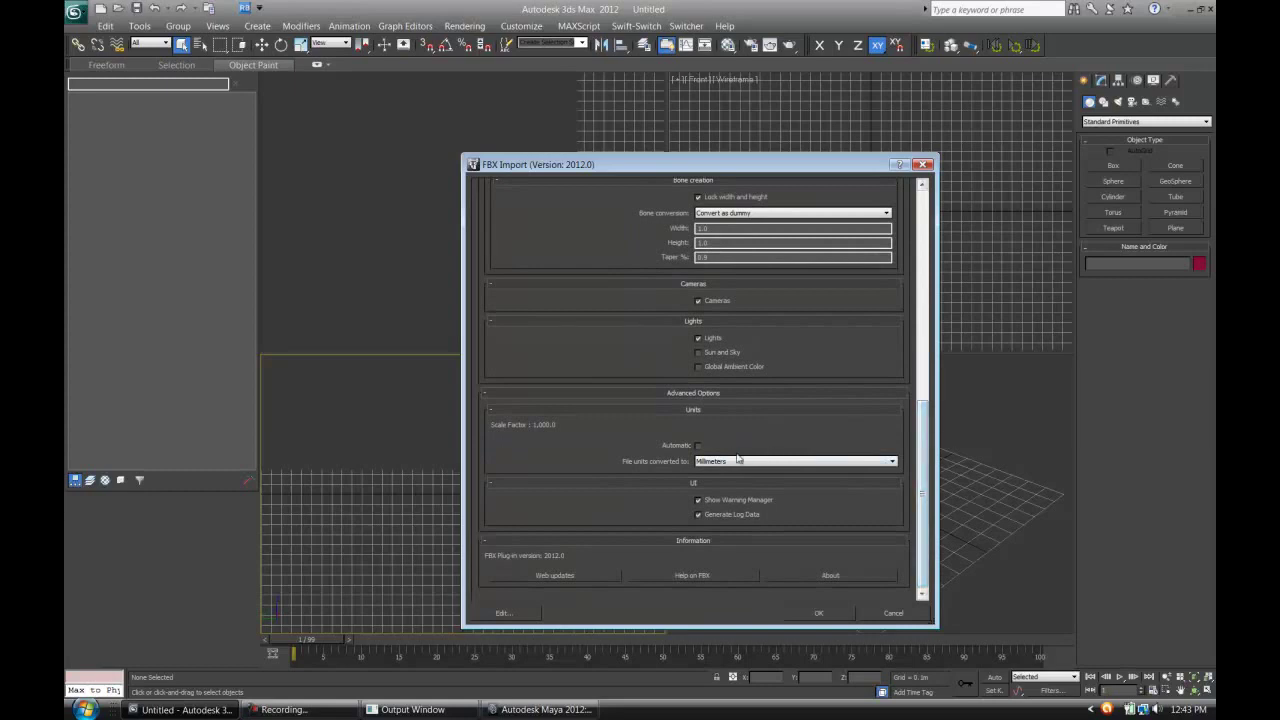
{"action": "left_click", "coordinate": [818, 613]}
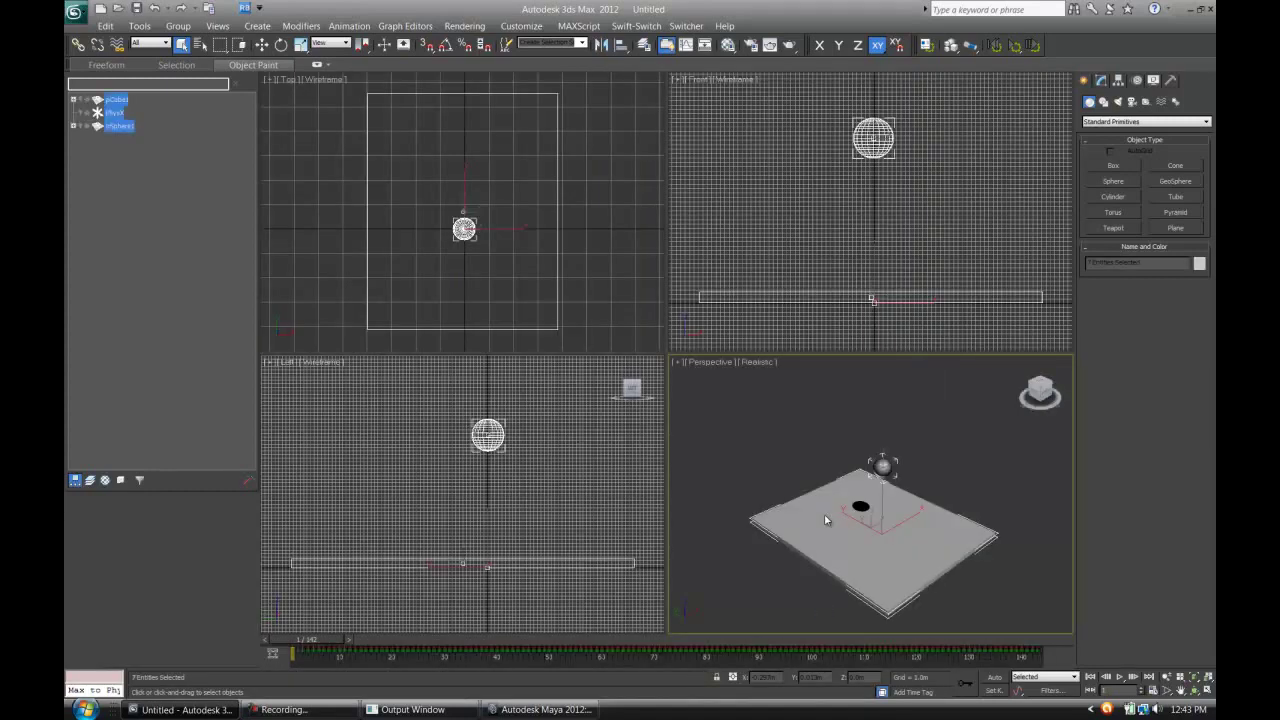
Maximize the Perspective viewport, play the imported ball animation to check it, and return to the first frame.
{"action": "left_click", "coordinate": [1208, 692]}
{"action": "middle_click_drag", "start_coordinate": [800, 419], "coordinate": [840, 402], "text": "alt"}
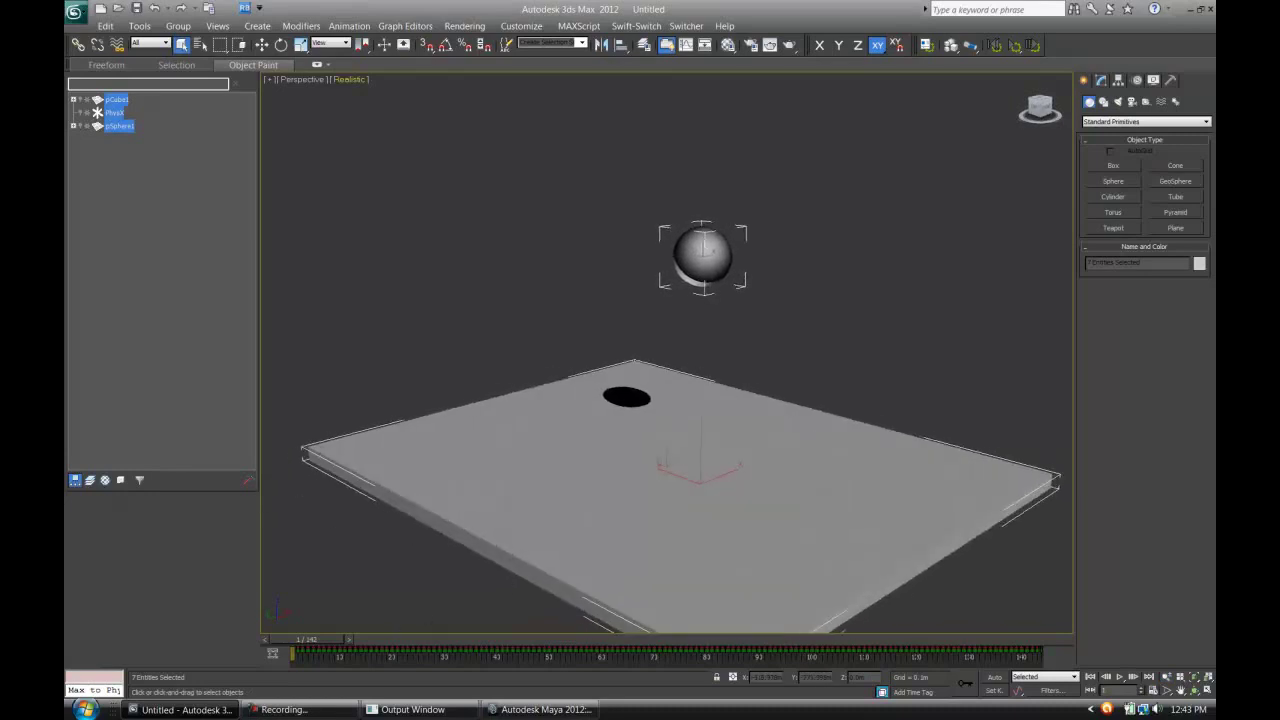
{"action": "left_click", "coordinate": [1119, 677]}
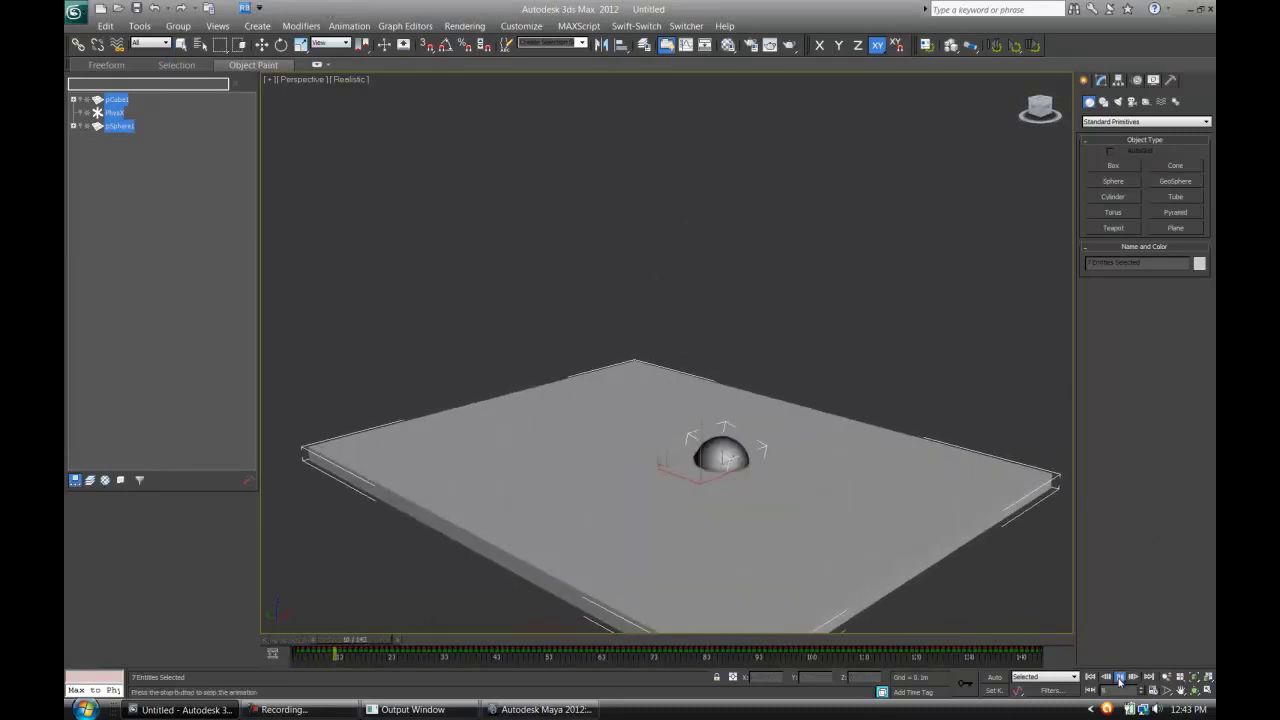
{"action": "mouse_move", "coordinate": [880, 425]}
{"action": "middle_mouse_down", "text": "alt"}
{"action": "mouse_move", "coordinate": [904, 421]}
{"action": "mouse_move", "coordinate": [860, 432]}
{"action": "middle_mouse_up", "text": "alt"}
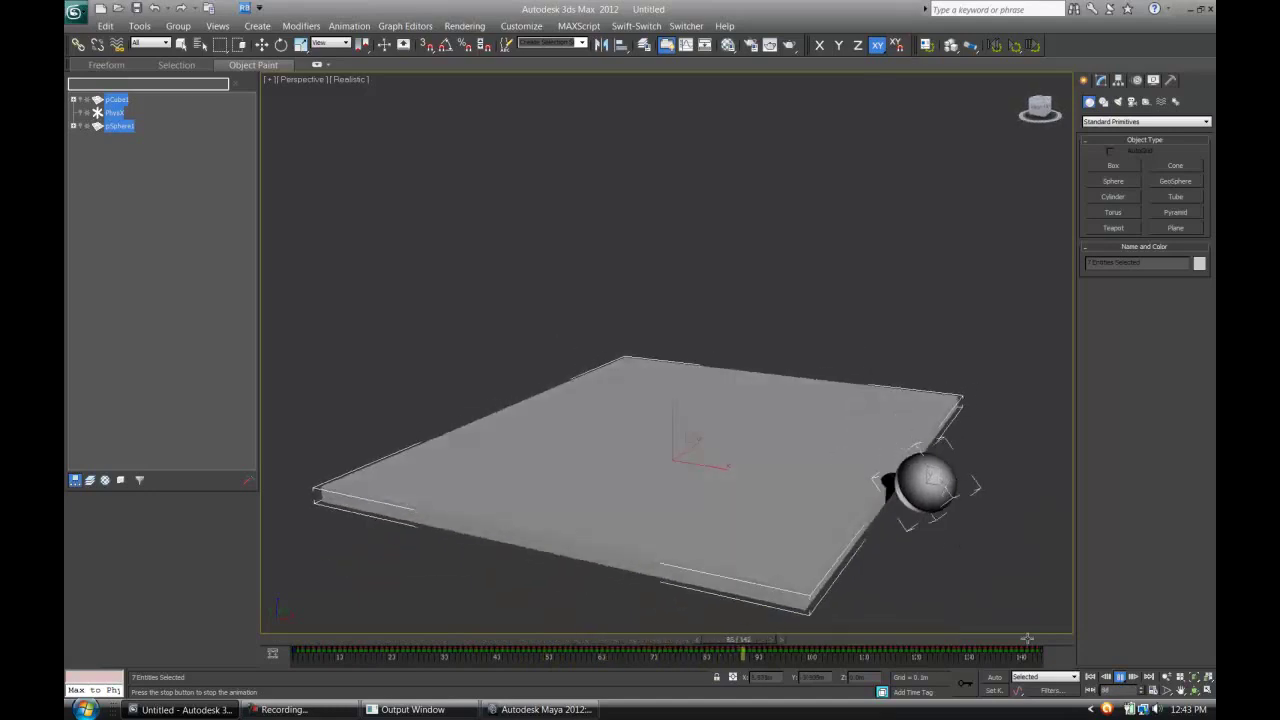
{"action": "left_click", "coordinate": [1119, 677]}
{"action": "left_click", "coordinate": [1090, 677]}
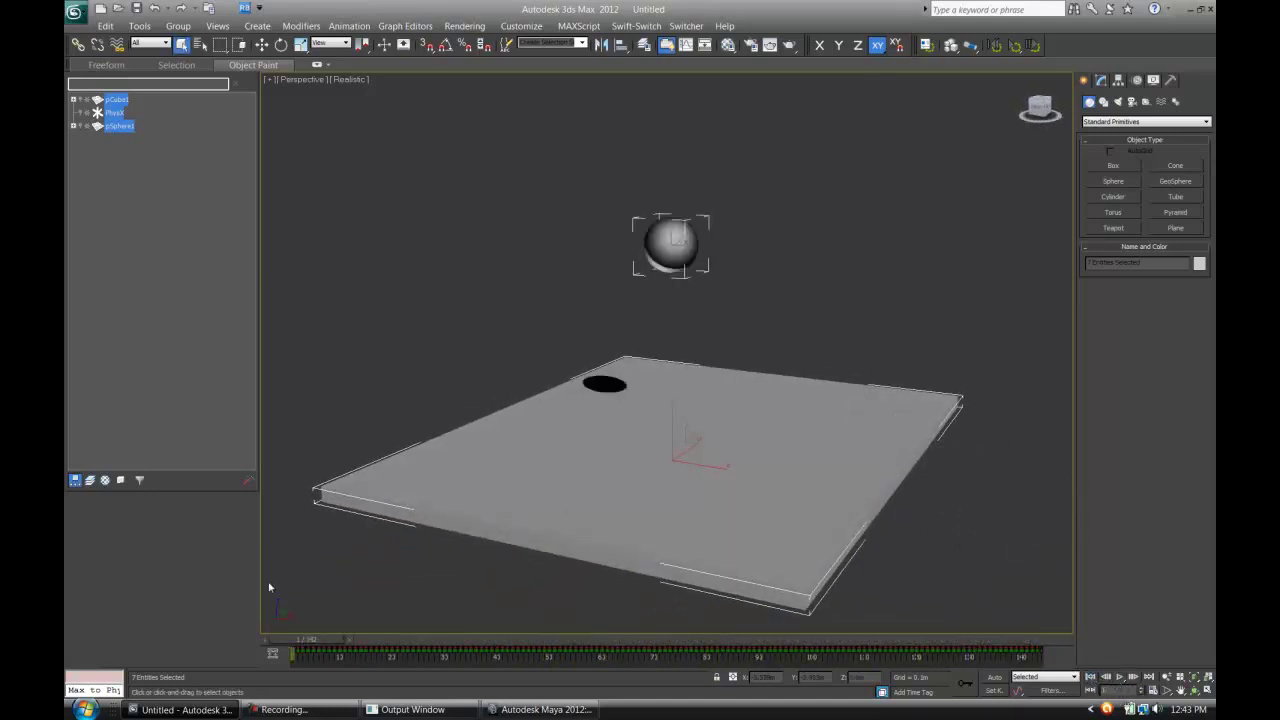
Switch to Maya and play the baked animation, and return to 3ds Max and play the imported one for comparison.
{"action": "left_click", "coordinate": [530, 709]}
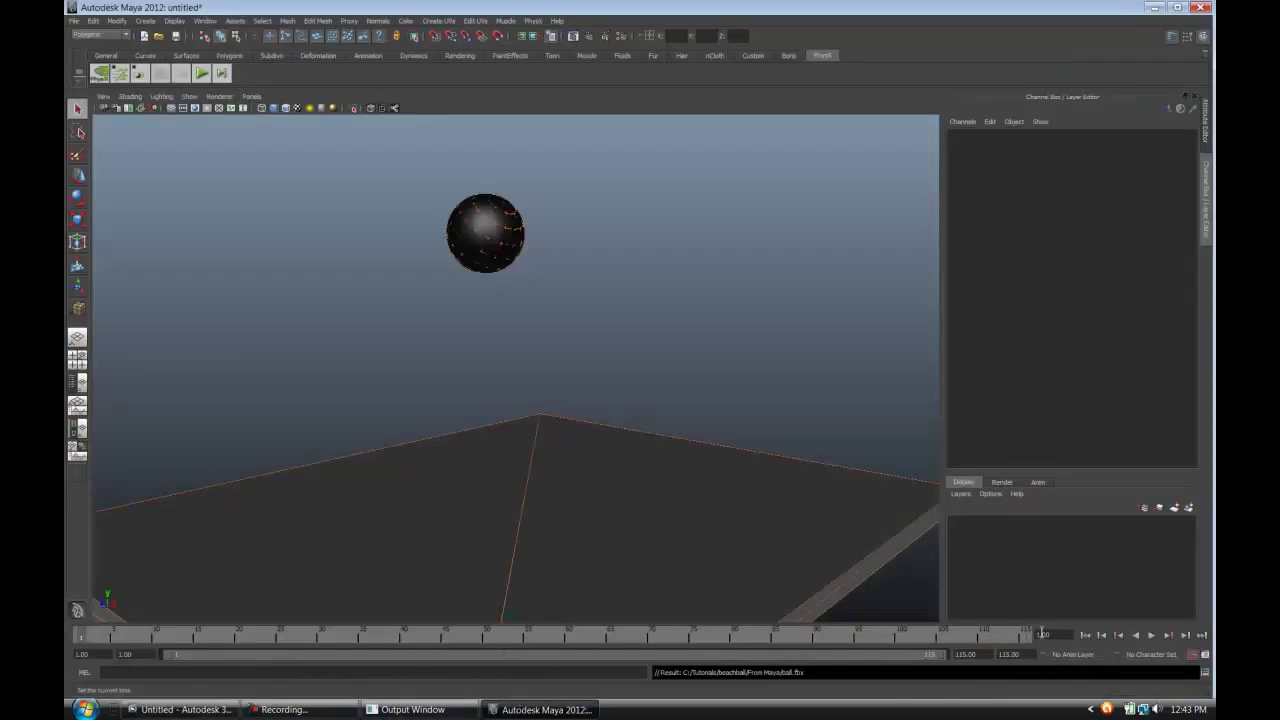
{"action": "left_click", "coordinate": [1151, 635]}
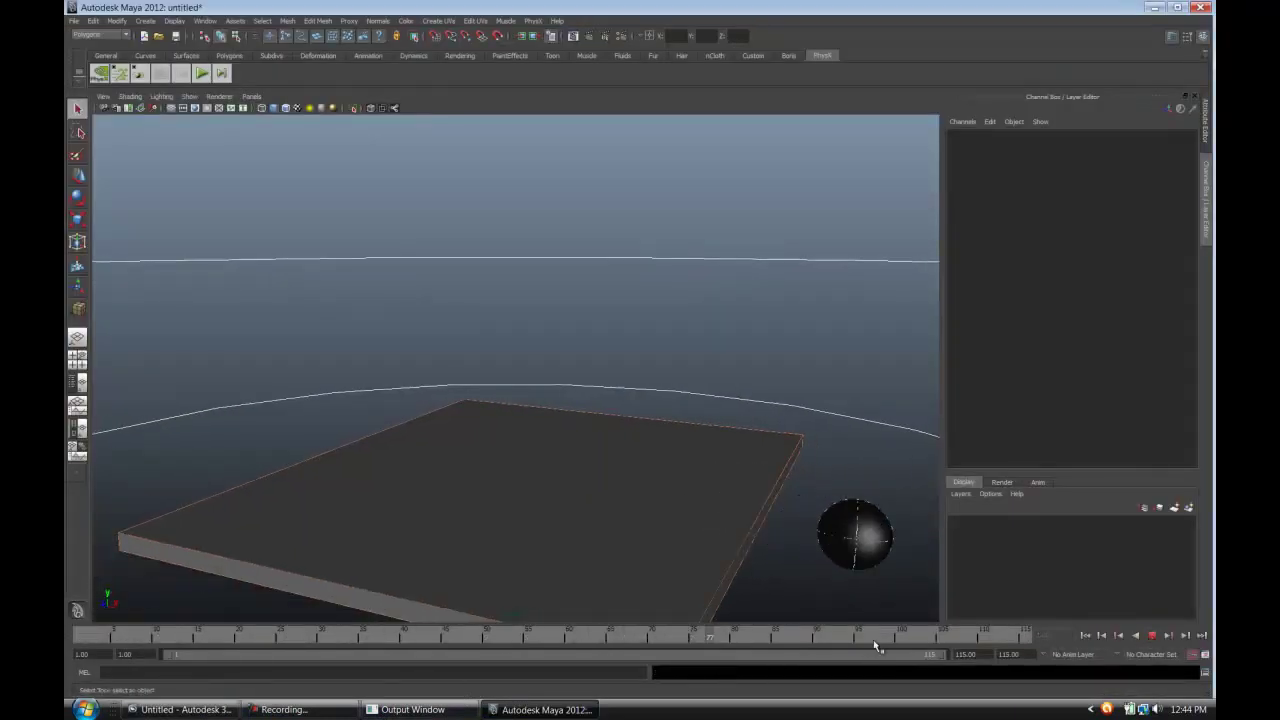
{"action": "left_click", "coordinate": [230, 709]}
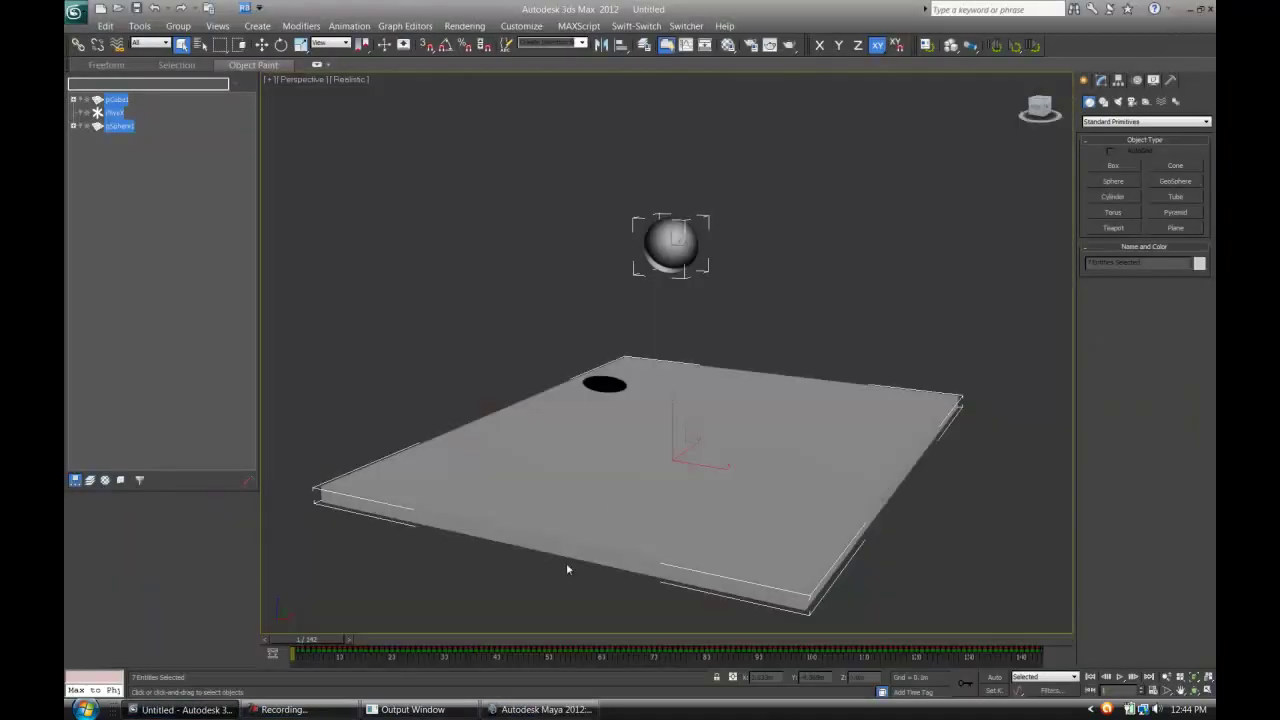
{"action": "left_click", "coordinate": [1120, 678]}
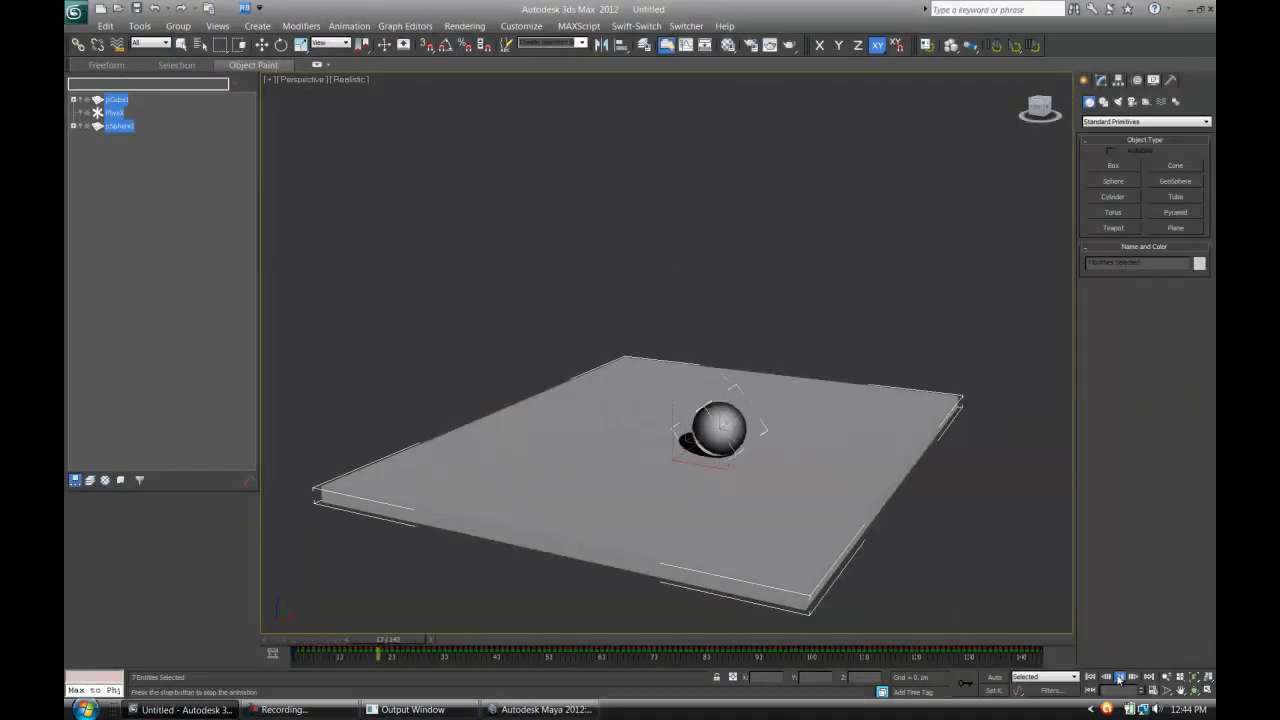